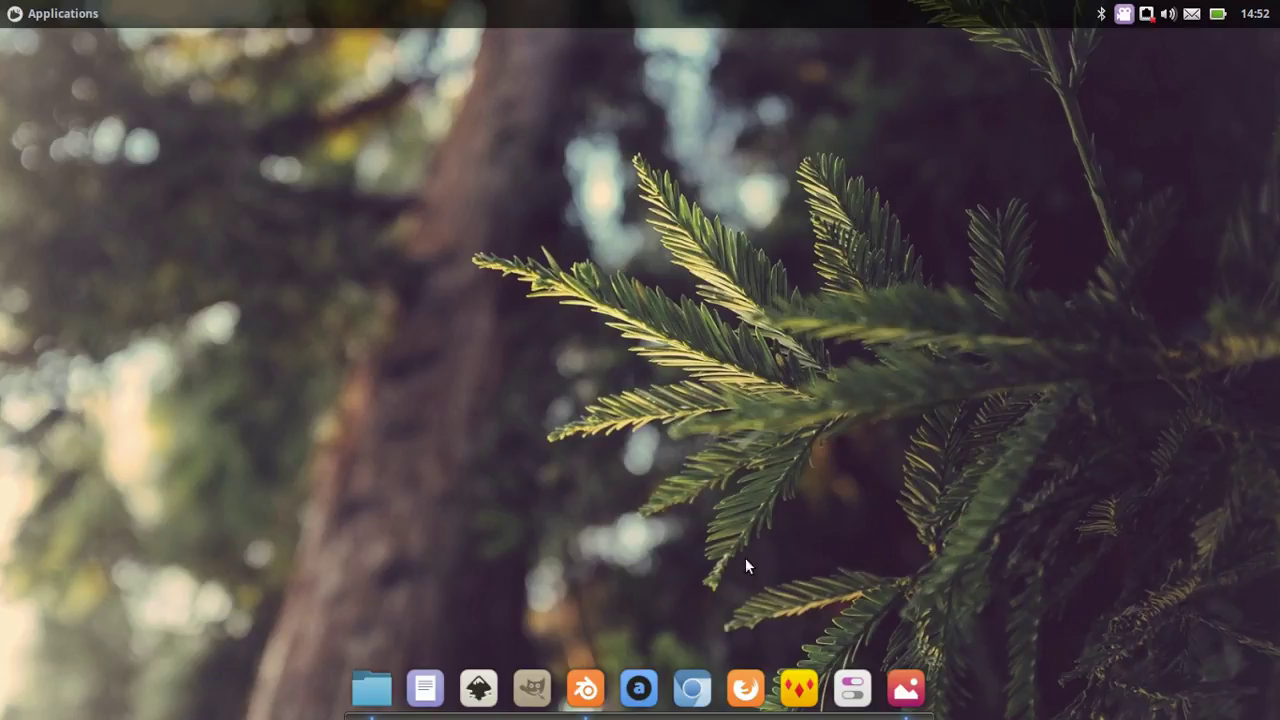
# View the finished brochure mockup reference image, close it, and launch Blender
pyautogui.click(906, 688)
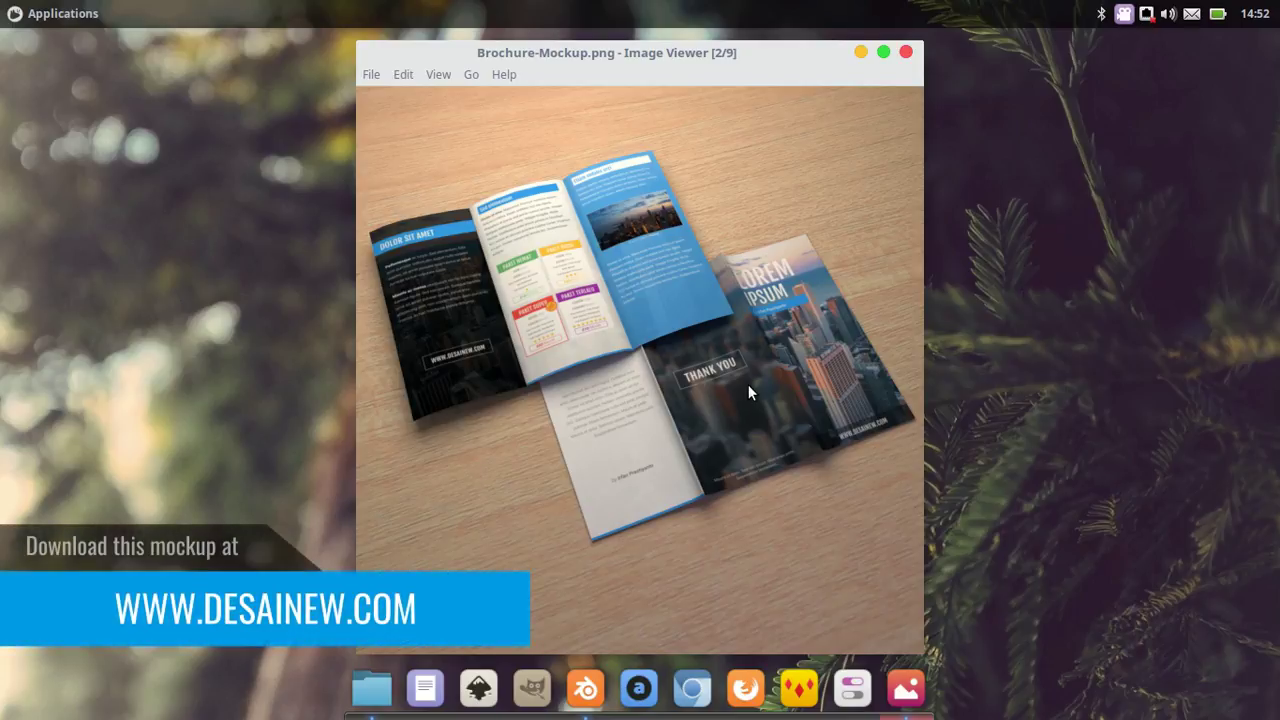
pyautogui.click(860, 52)
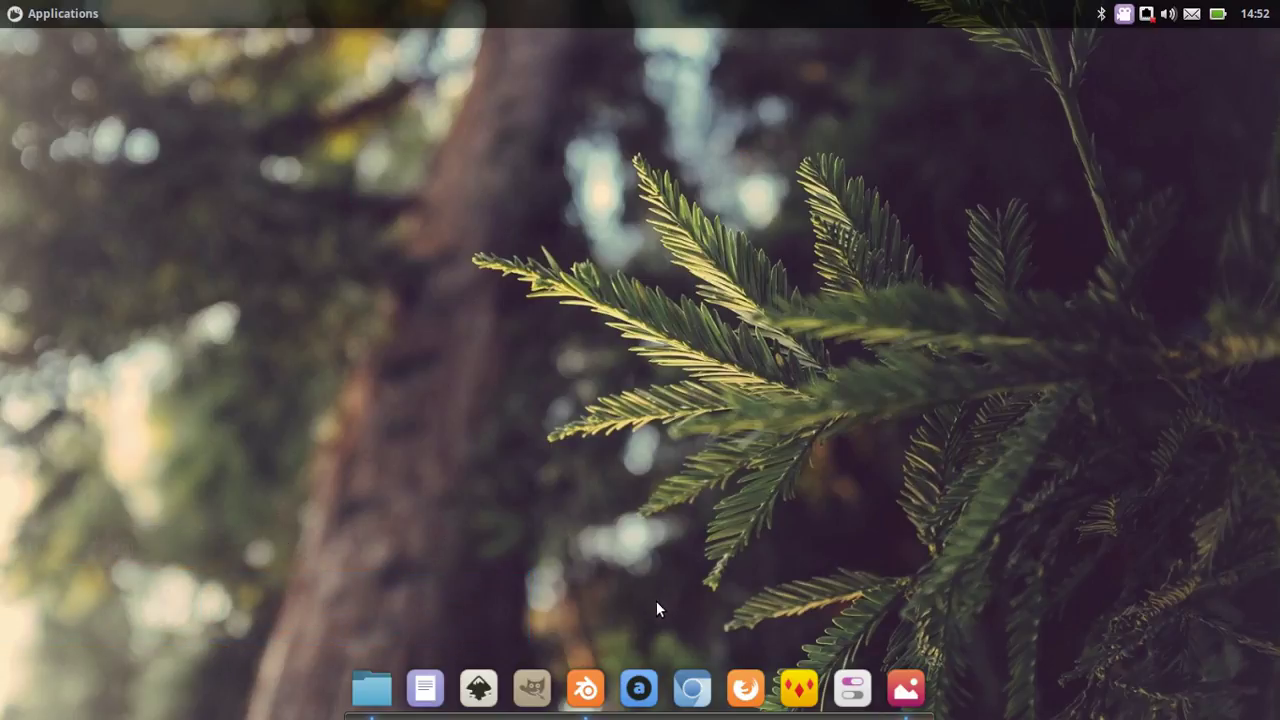
pyautogui.click(587, 689)
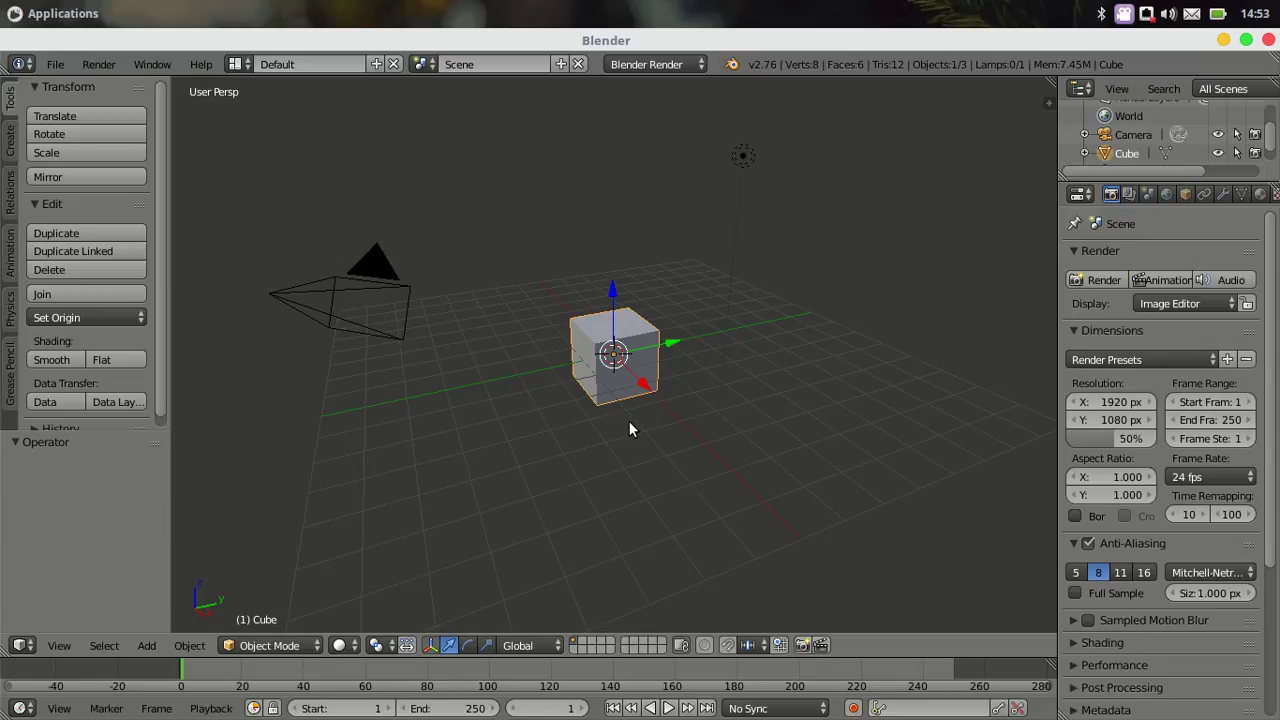
# Browse to Pictures/Project - Blender/Brochure-Mockup/Blend and select Brochure-Mockup.blend
pyautogui.click(55, 64)
pyautogui.click(78, 107)
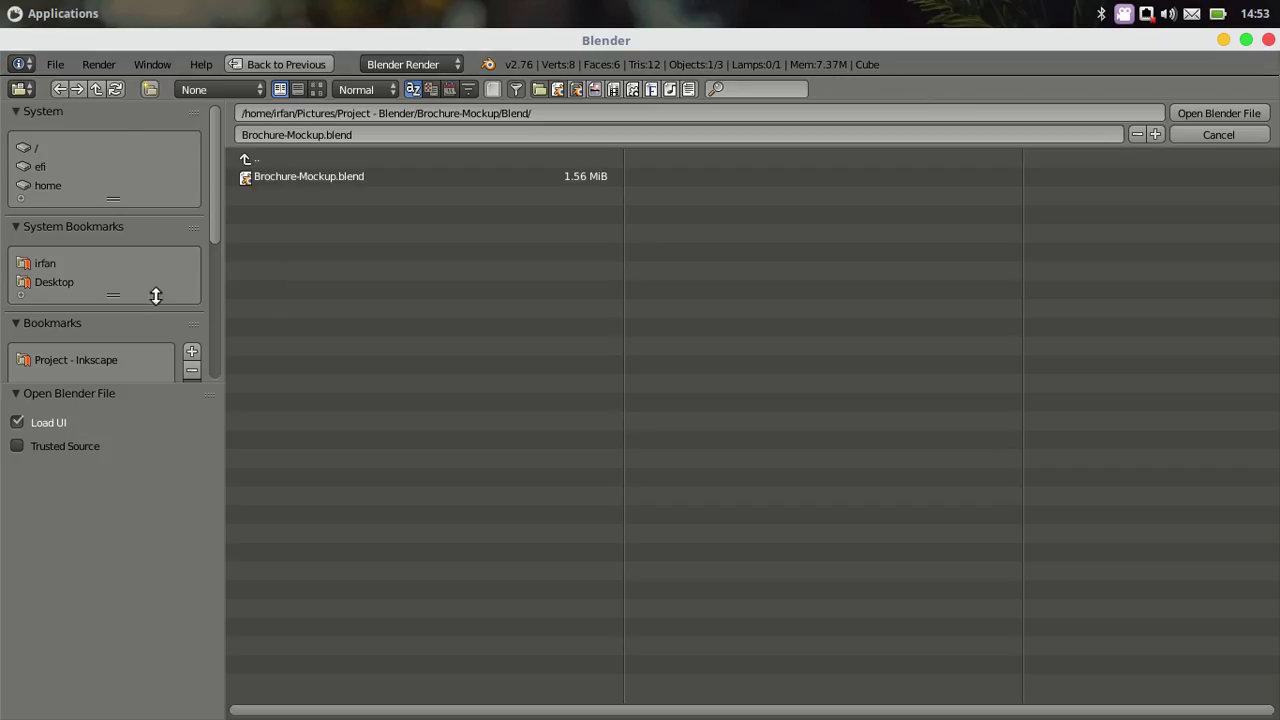
pyautogui.click(84, 262)
pyautogui.click(270, 255)
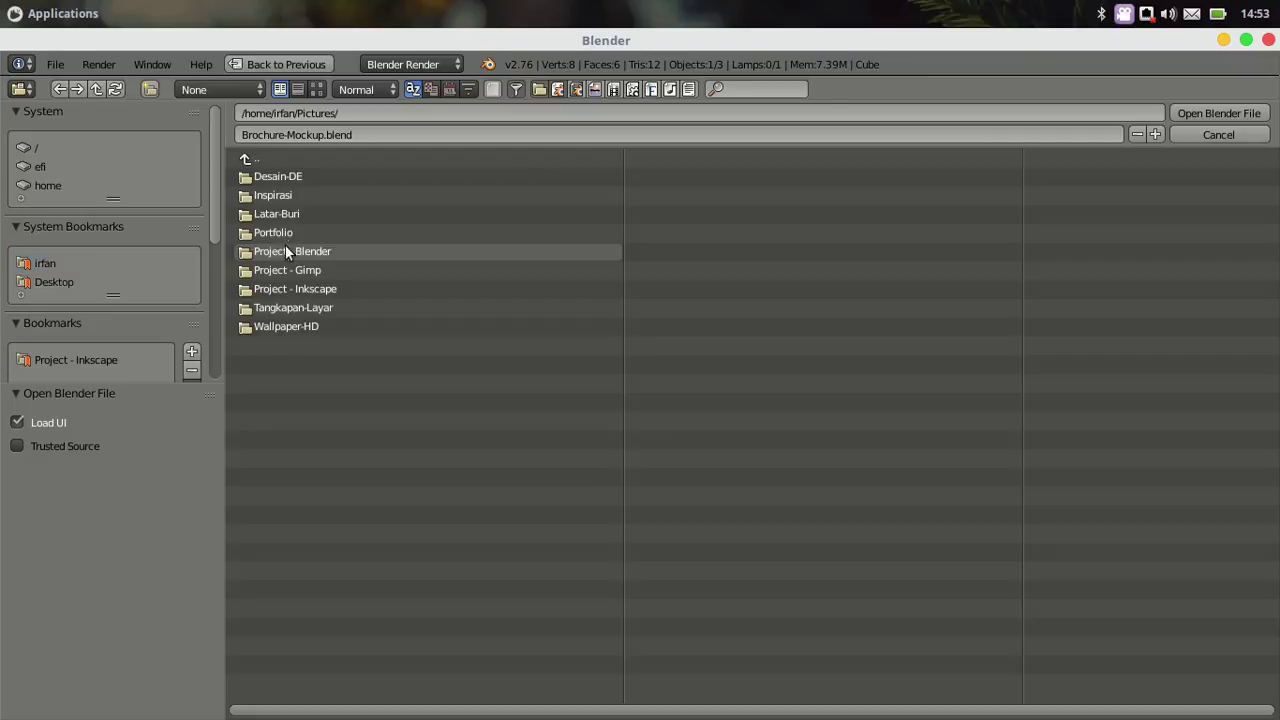
pyautogui.click(288, 251)
pyautogui.click(297, 176)
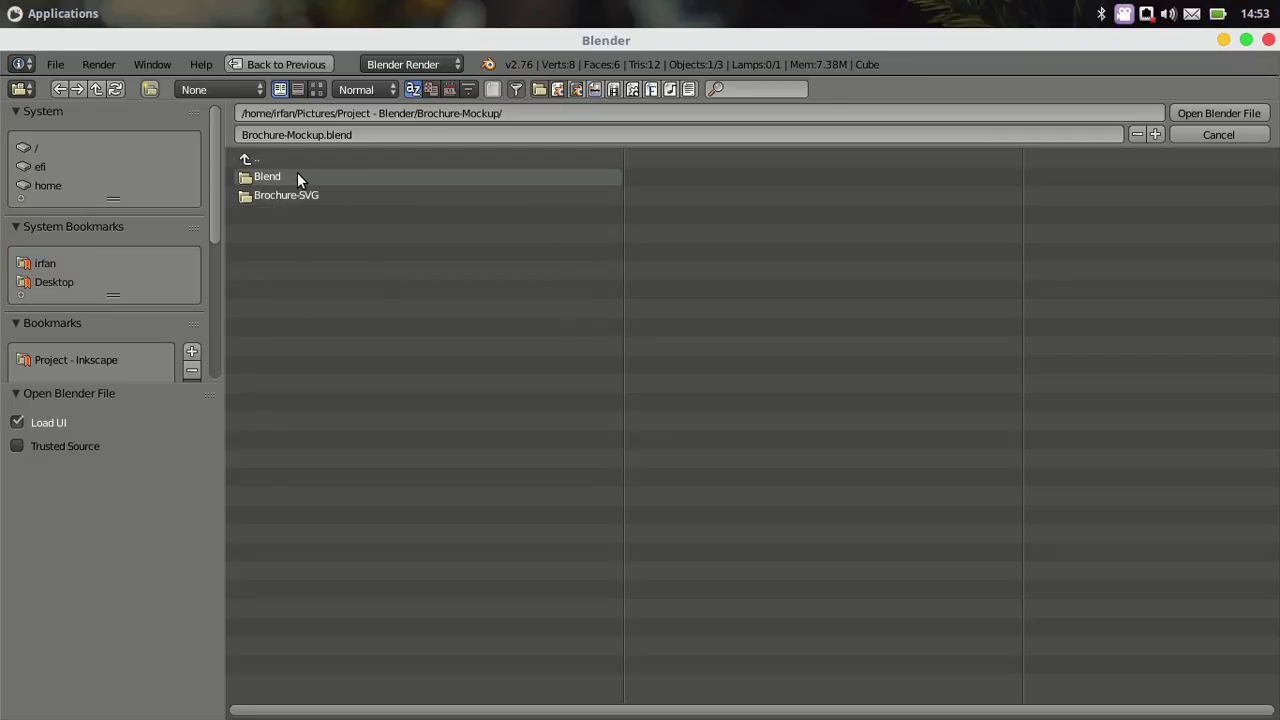
pyautogui.click(270, 176)
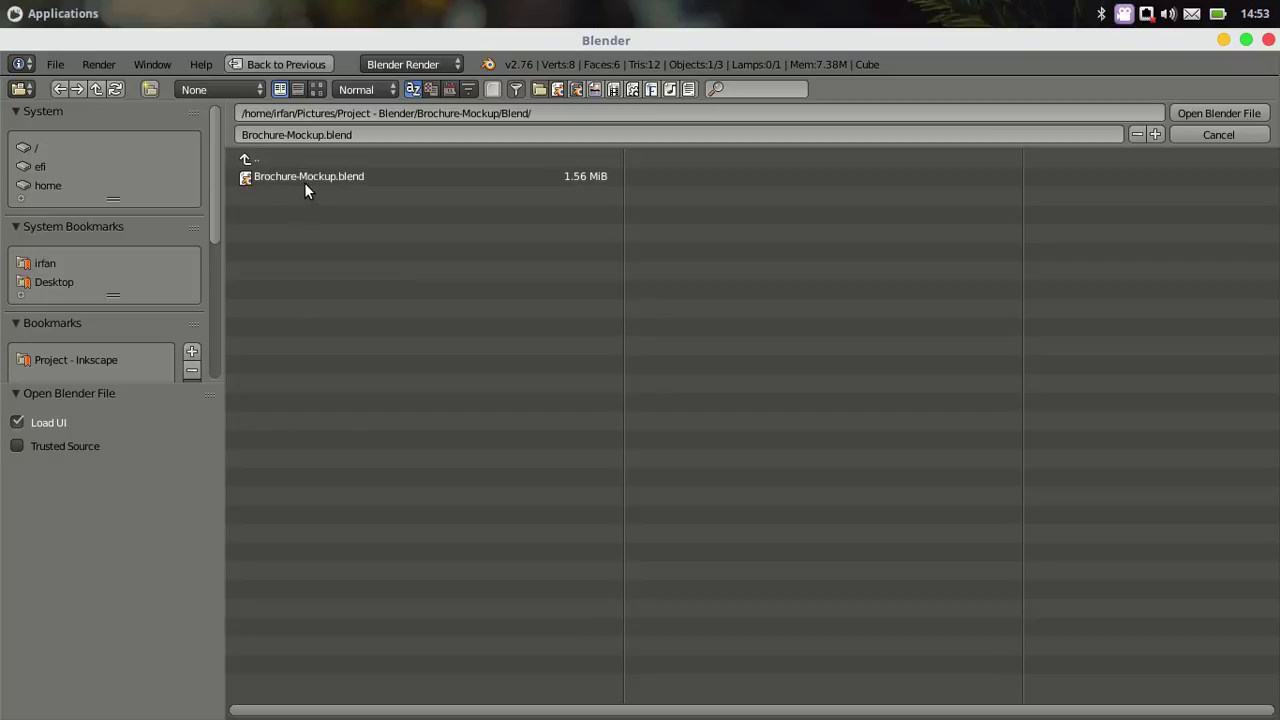
pyautogui.click(315, 177)
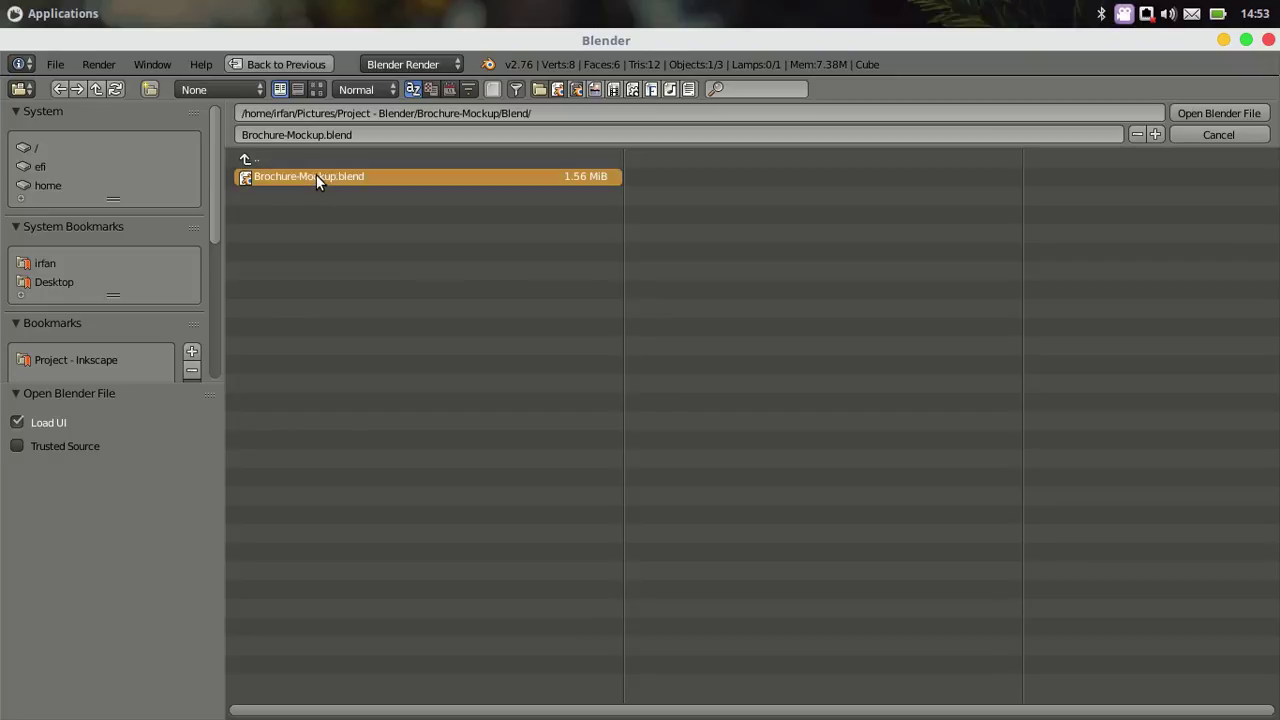
# Load Brochure-Mockup.blend, preview it through the camera, then orbit around the brochure on the table
pyautogui.click(1215, 114)
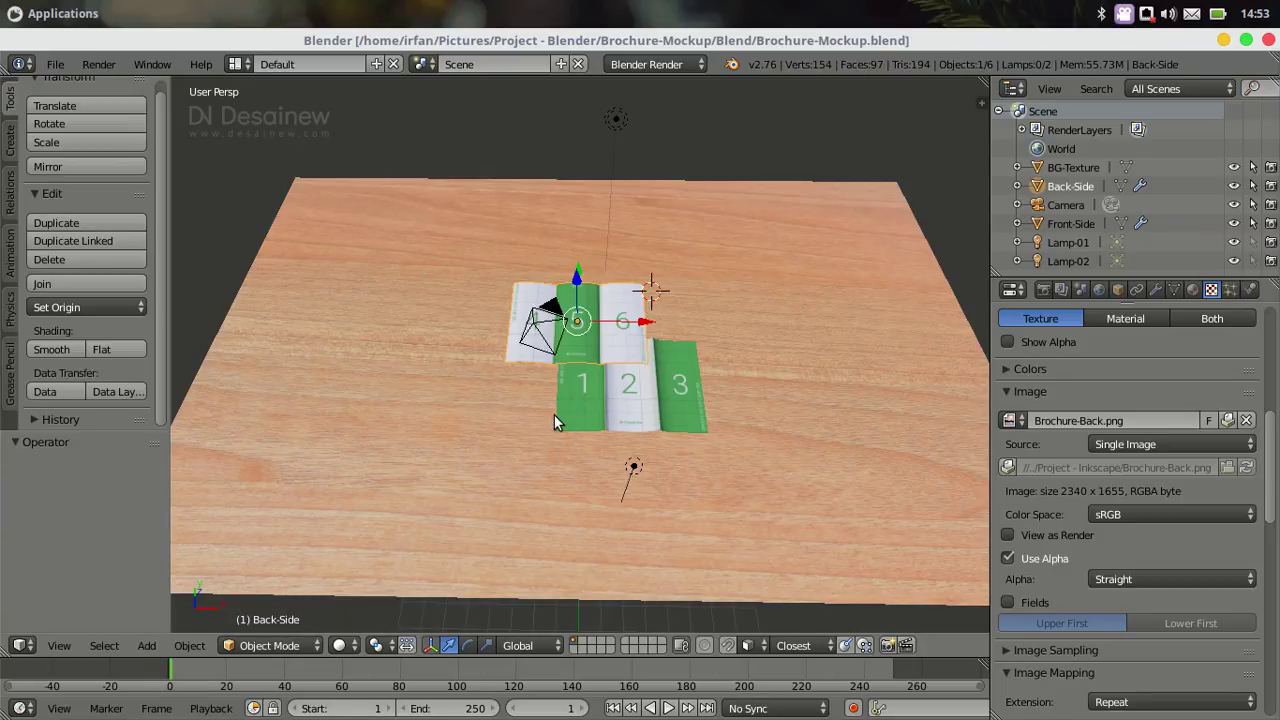
pyautogui.press('KP_0')
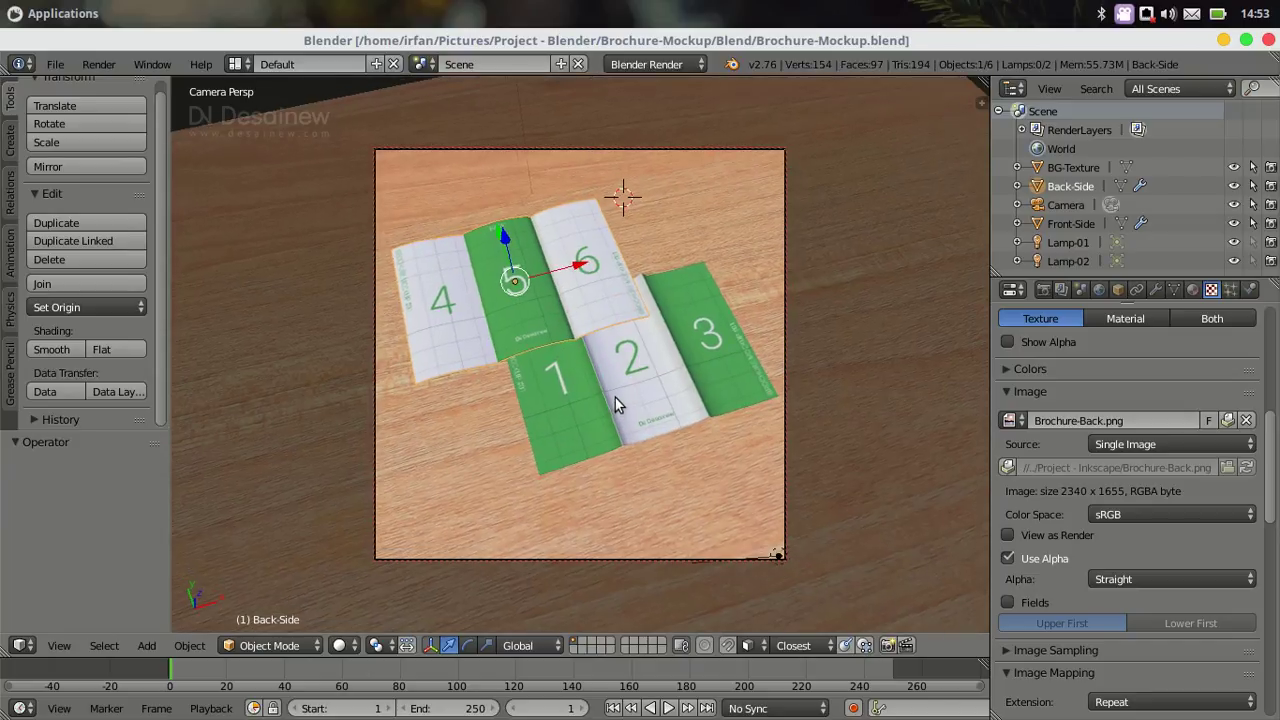
pyautogui.moveTo(622, 404); pyautogui.dragTo(626, 393, button='middle')
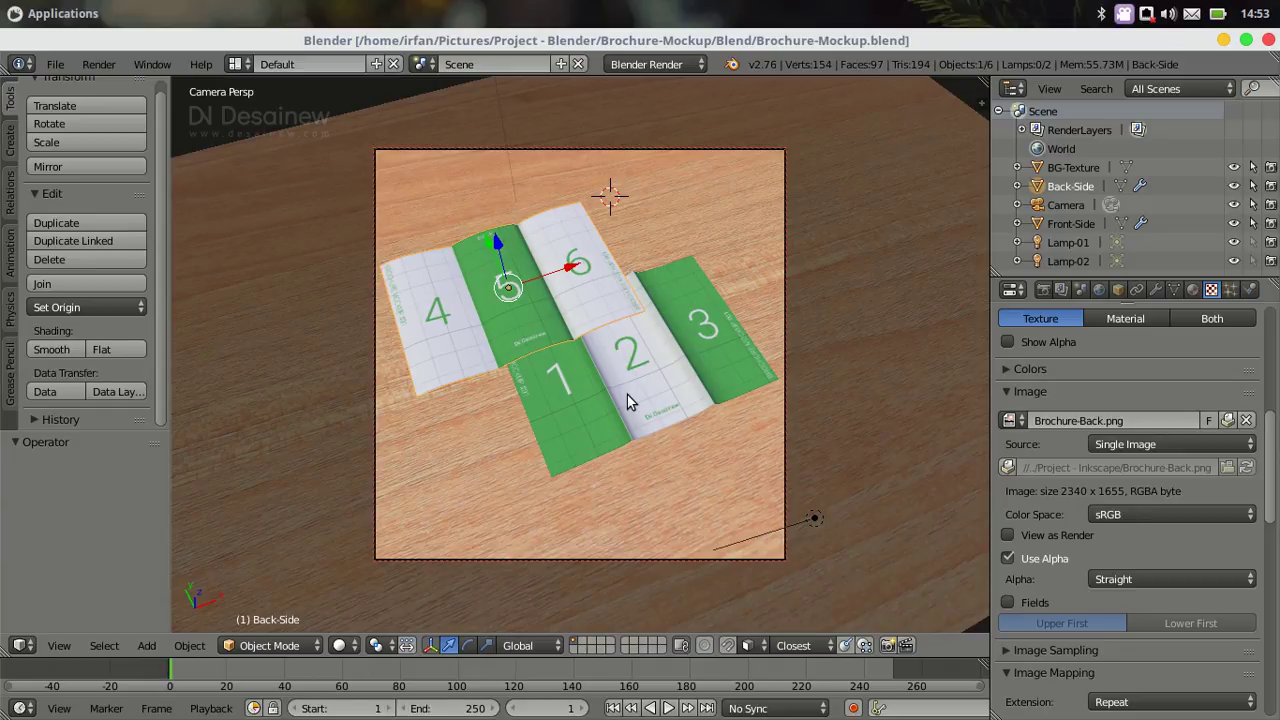
pyautogui.press('KP_0')
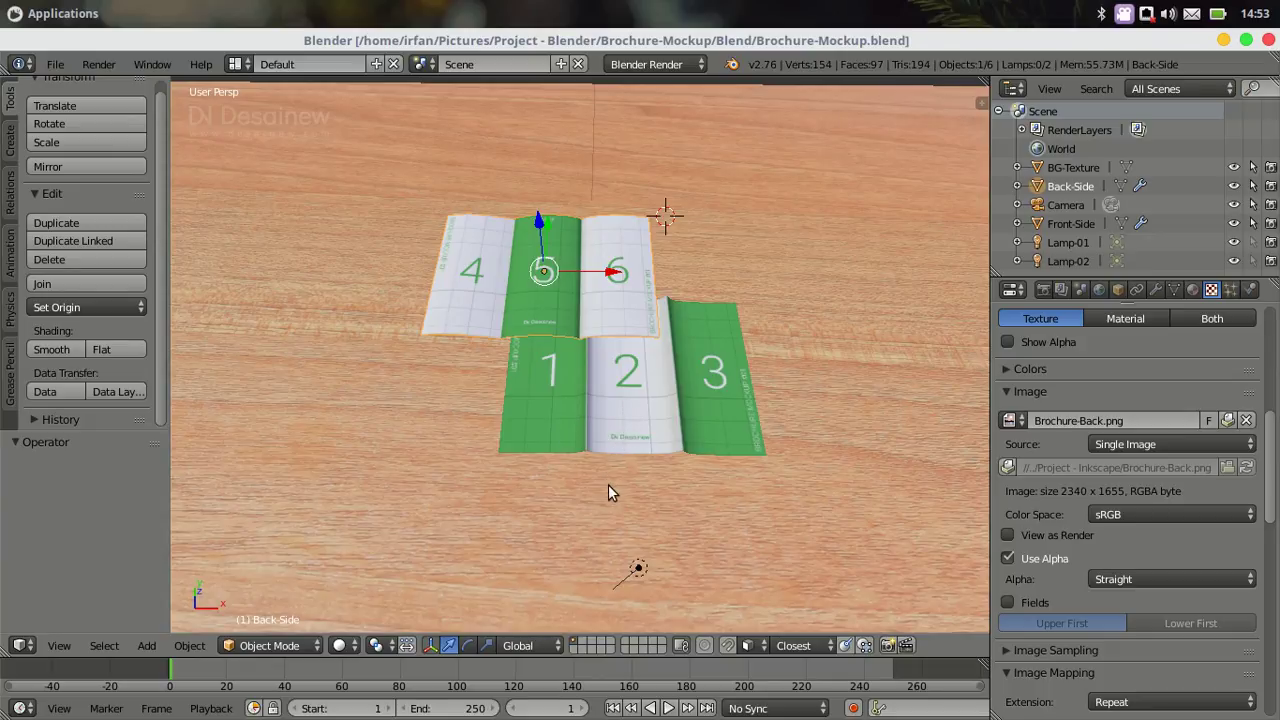
pyautogui.moveTo(556, 405); pyautogui.dragTo(596, 448, button='middle')
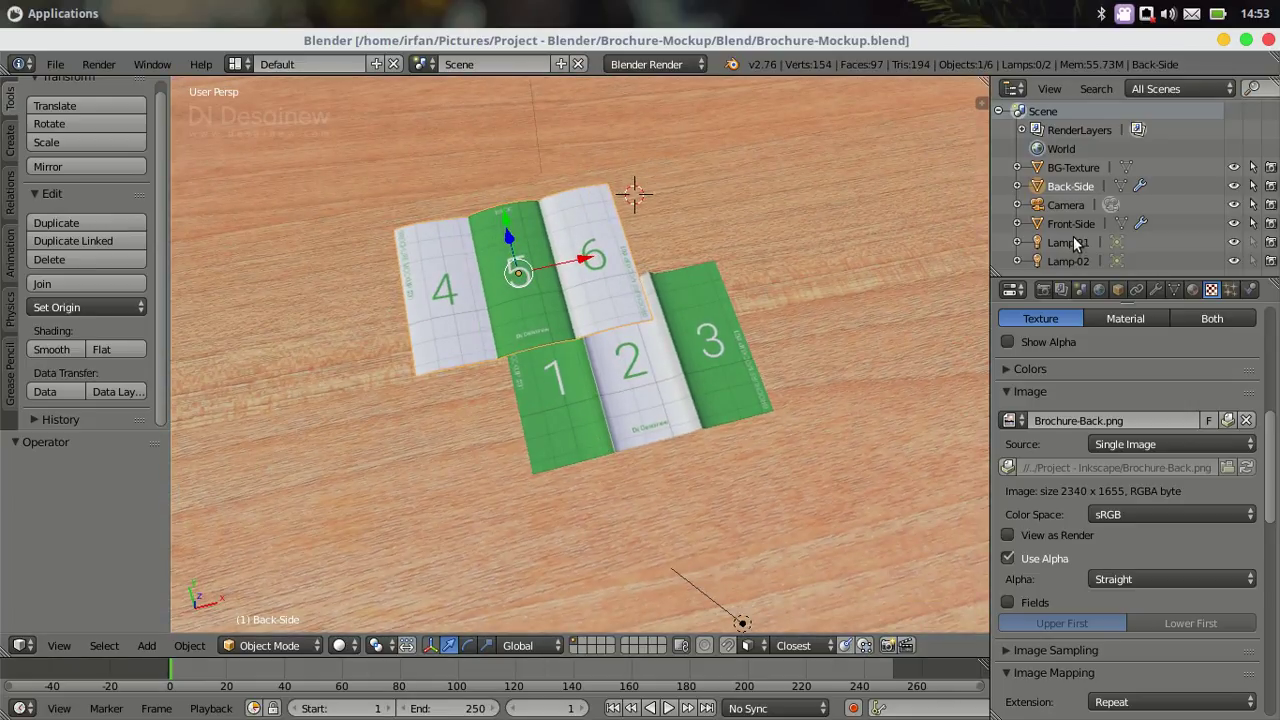
pyautogui.hotkey('ctrl', 'z')
# Select the Front-Side brochure object
pyautogui.rightClick(674, 394)
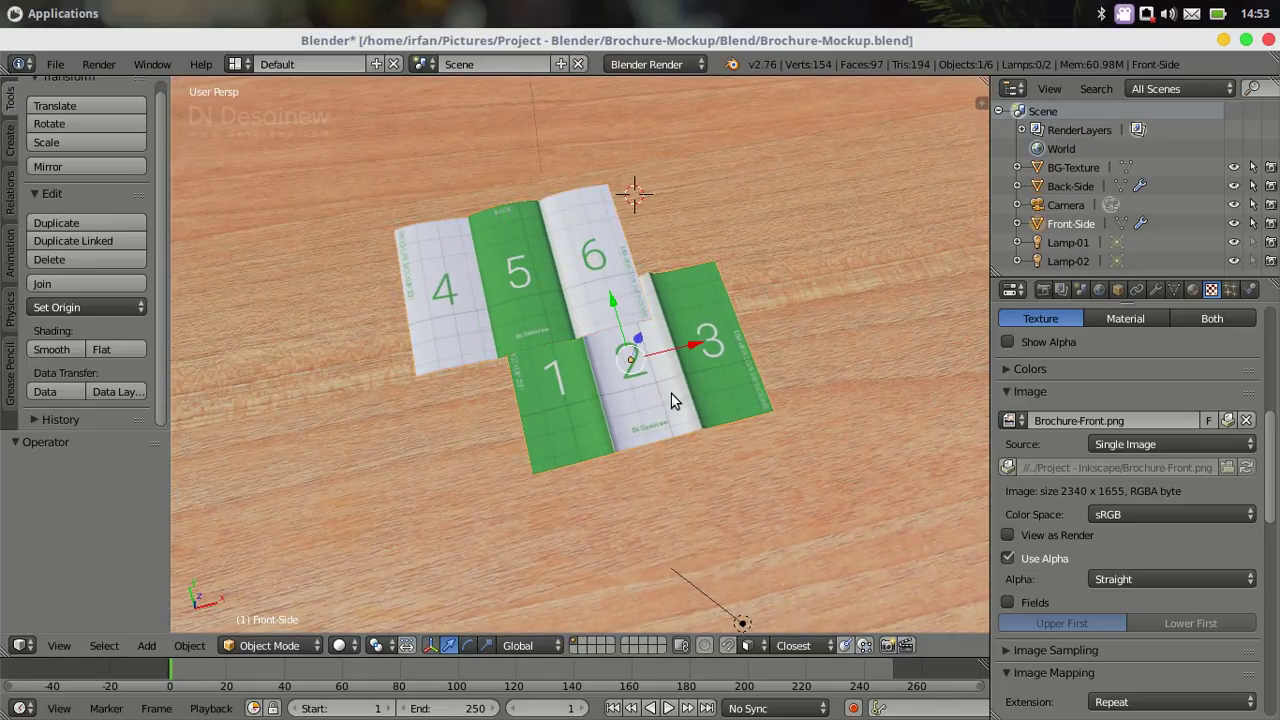
pyautogui.click(1062, 192)
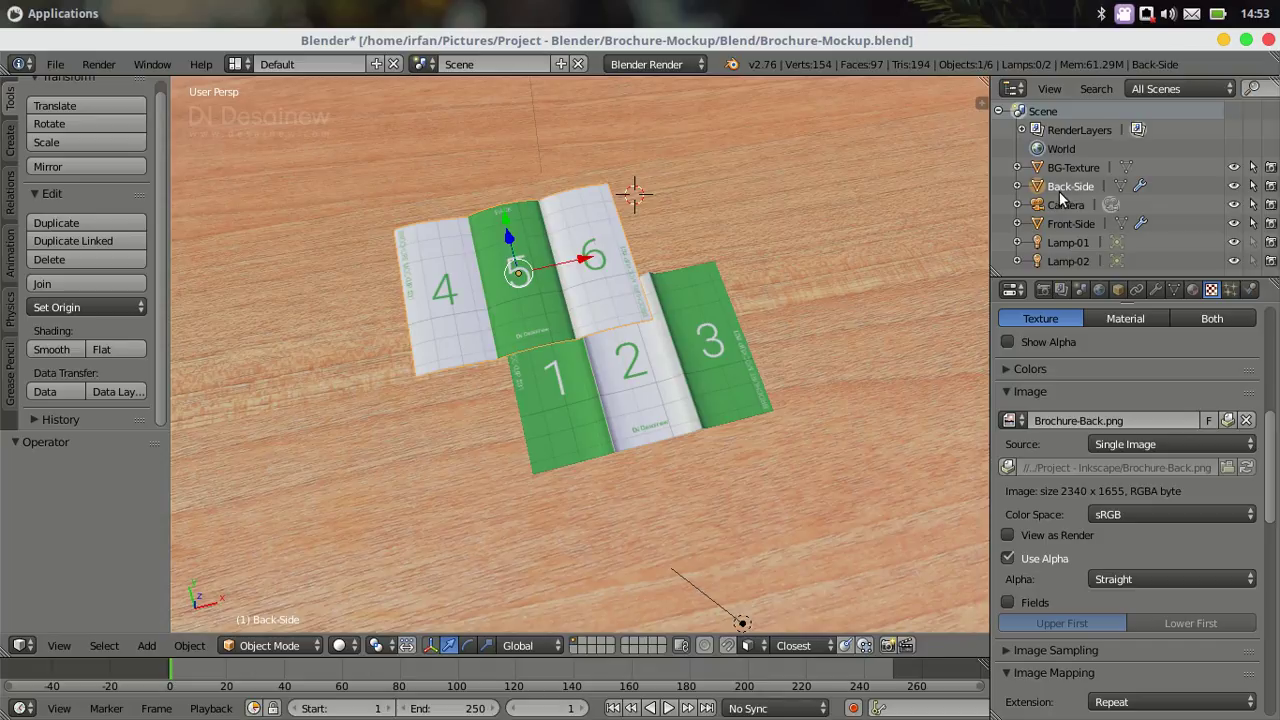
pyautogui.rightClick(671, 376)
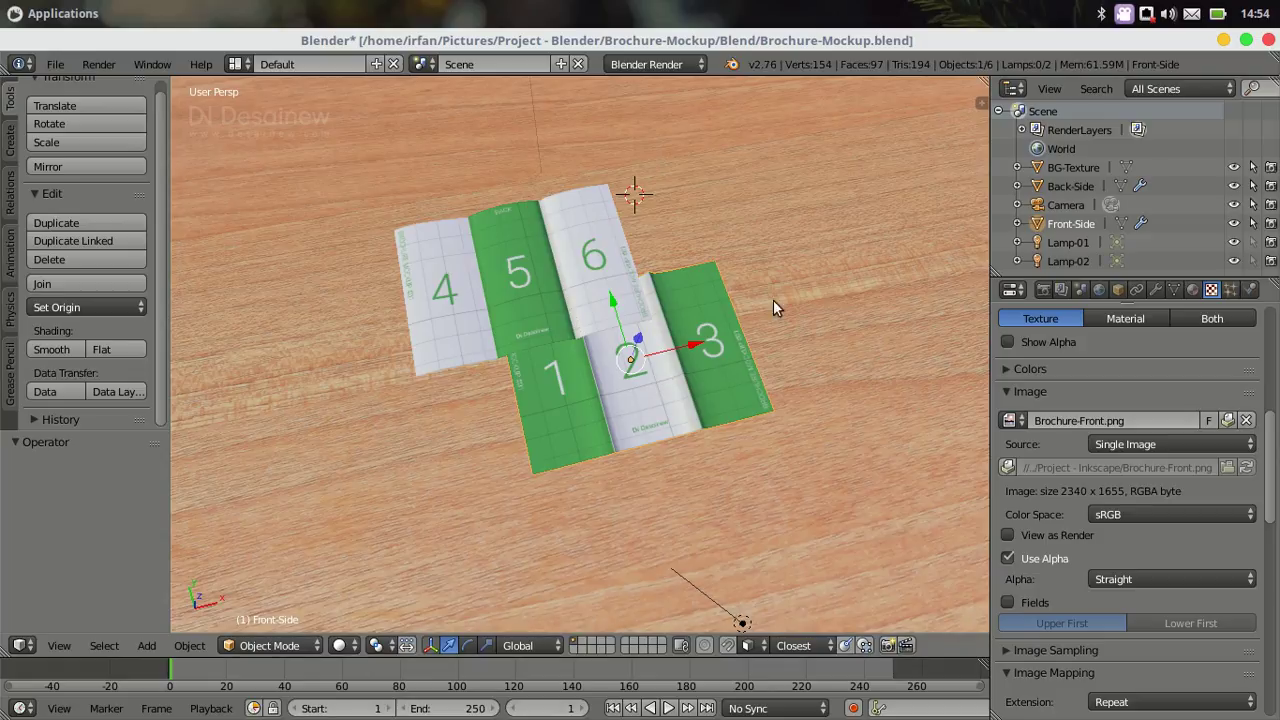
pyautogui.click(1063, 207)
pyautogui.click(1066, 224)
pyautogui.click(1058, 206)
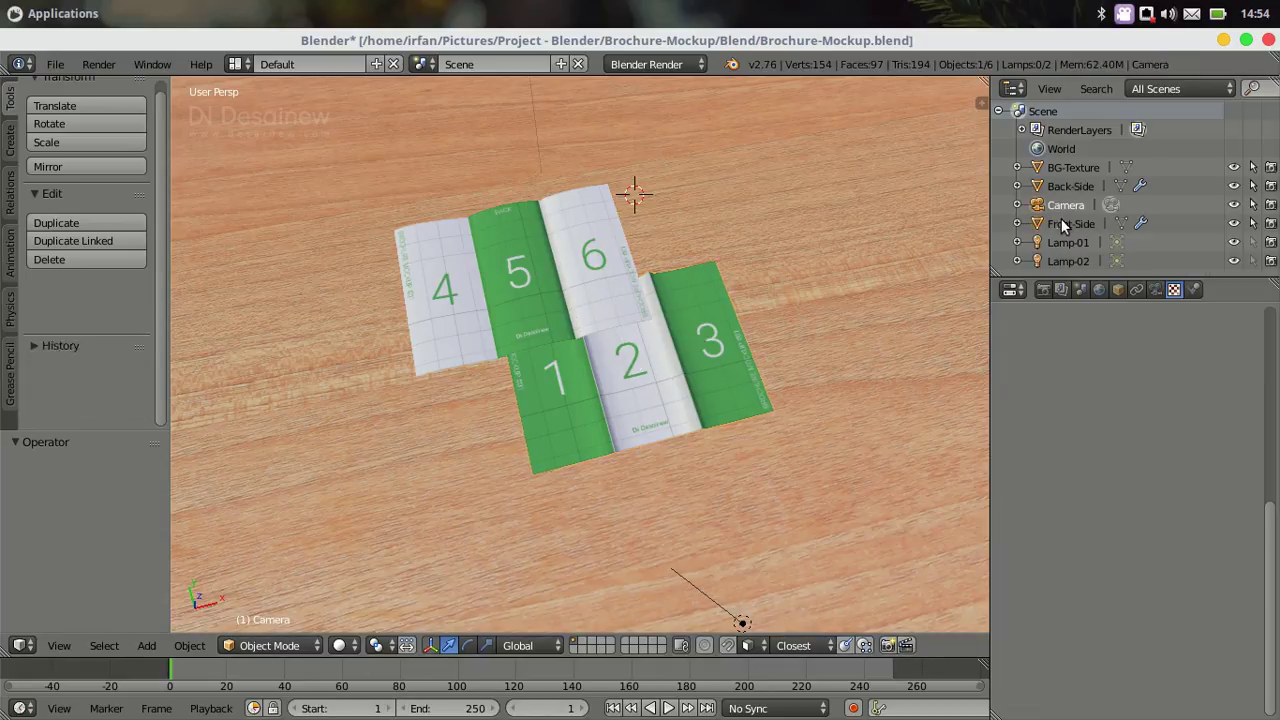
pyautogui.click(1063, 224)
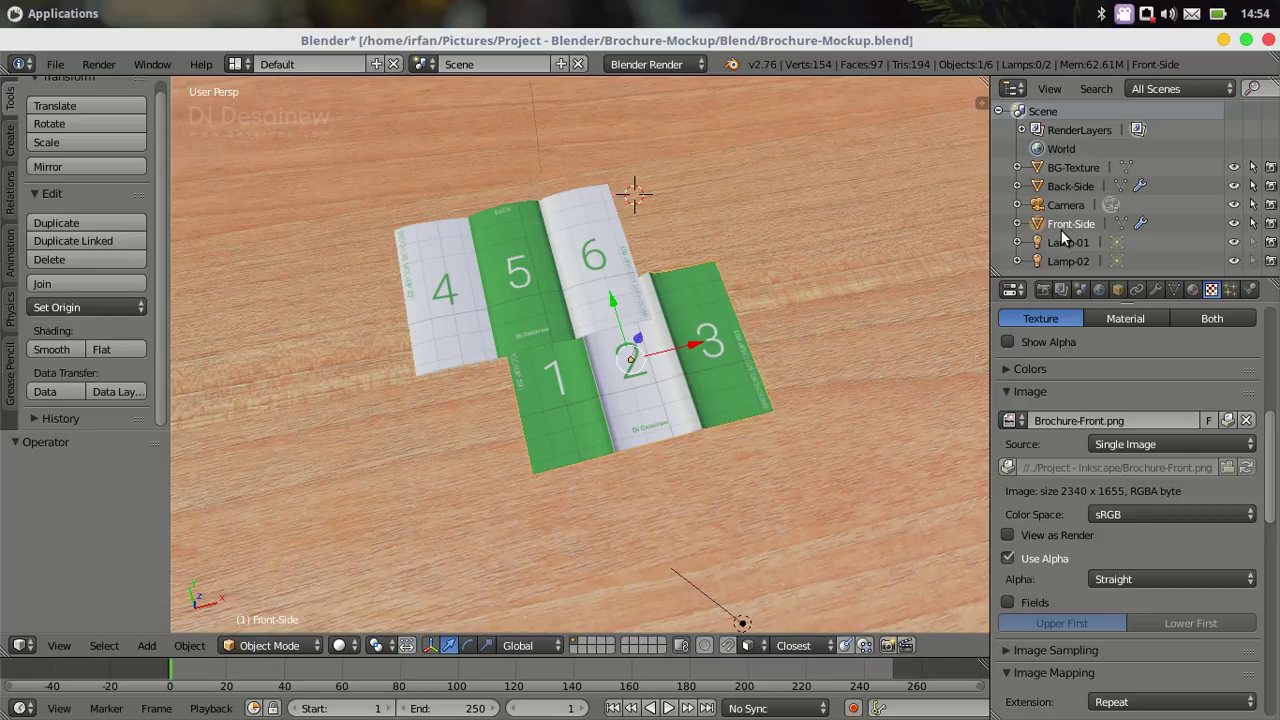
# Show the Front-Side texture properties and scroll to its Brochure-Front.png Image panel
pyautogui.click(1192, 289)
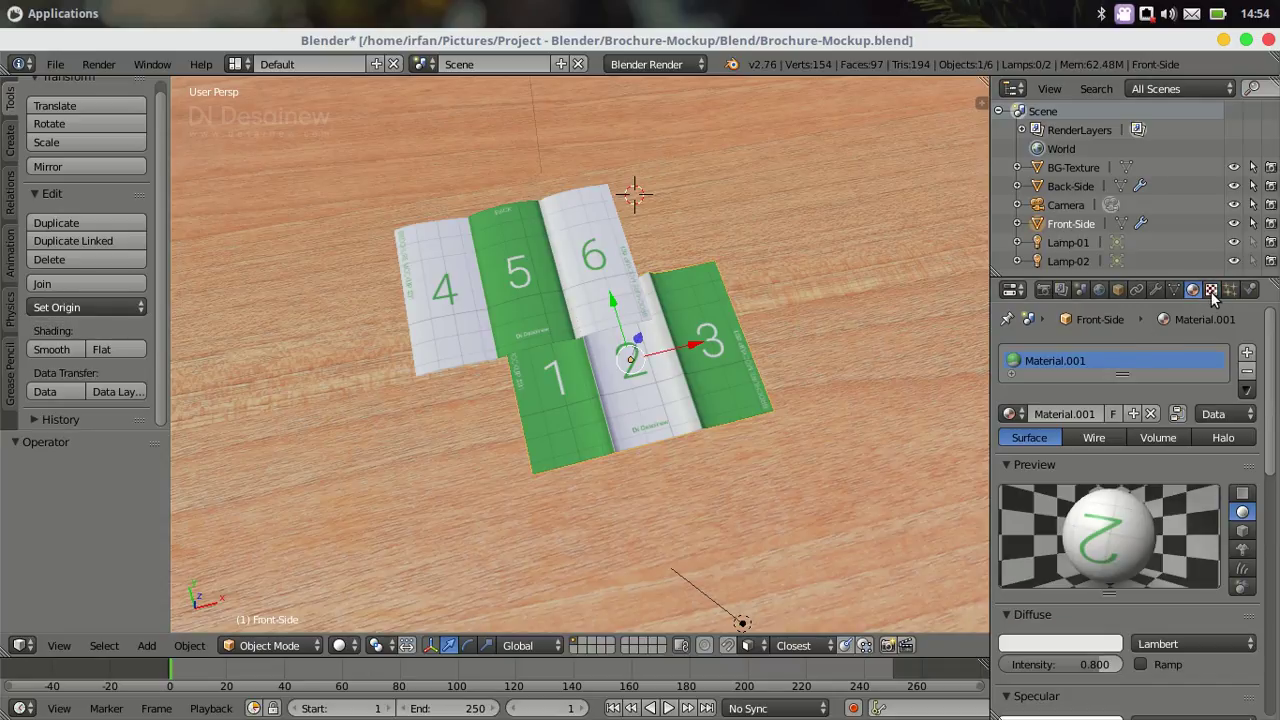
pyautogui.click(1212, 290)
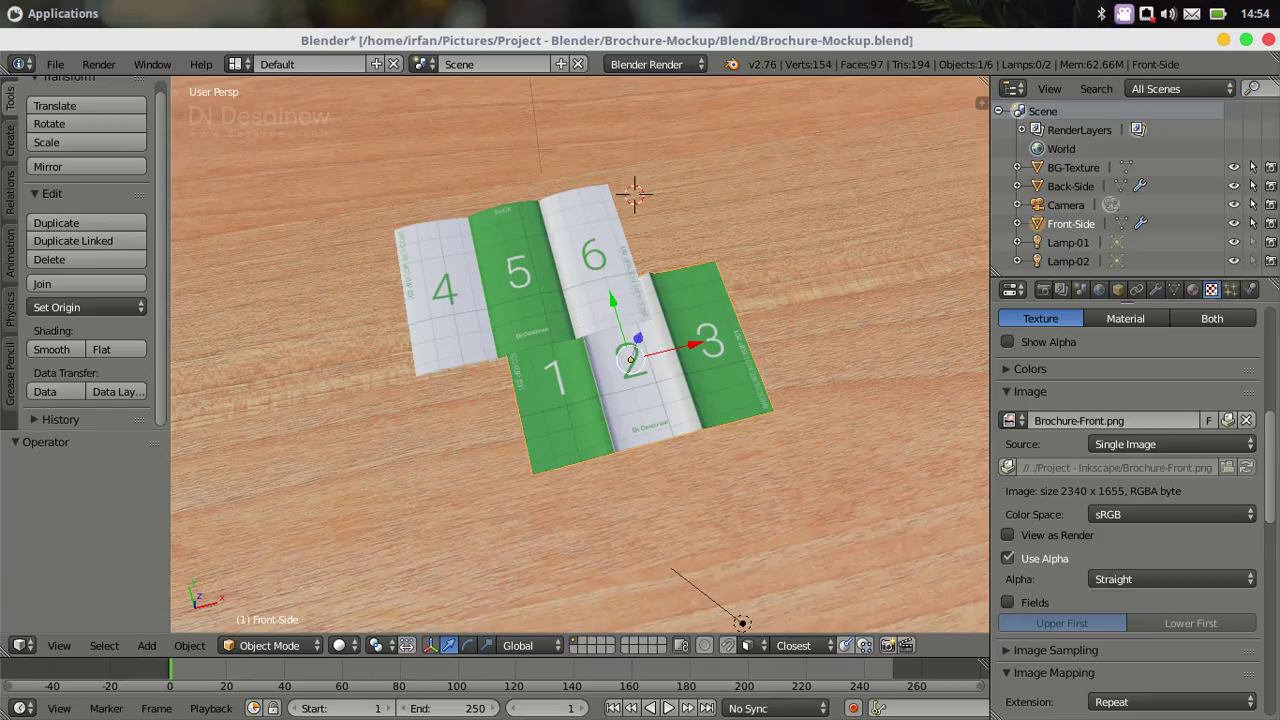
pyautogui.scroll(6, 1130, 420)
pyautogui.scroll(1, 1130, 500)
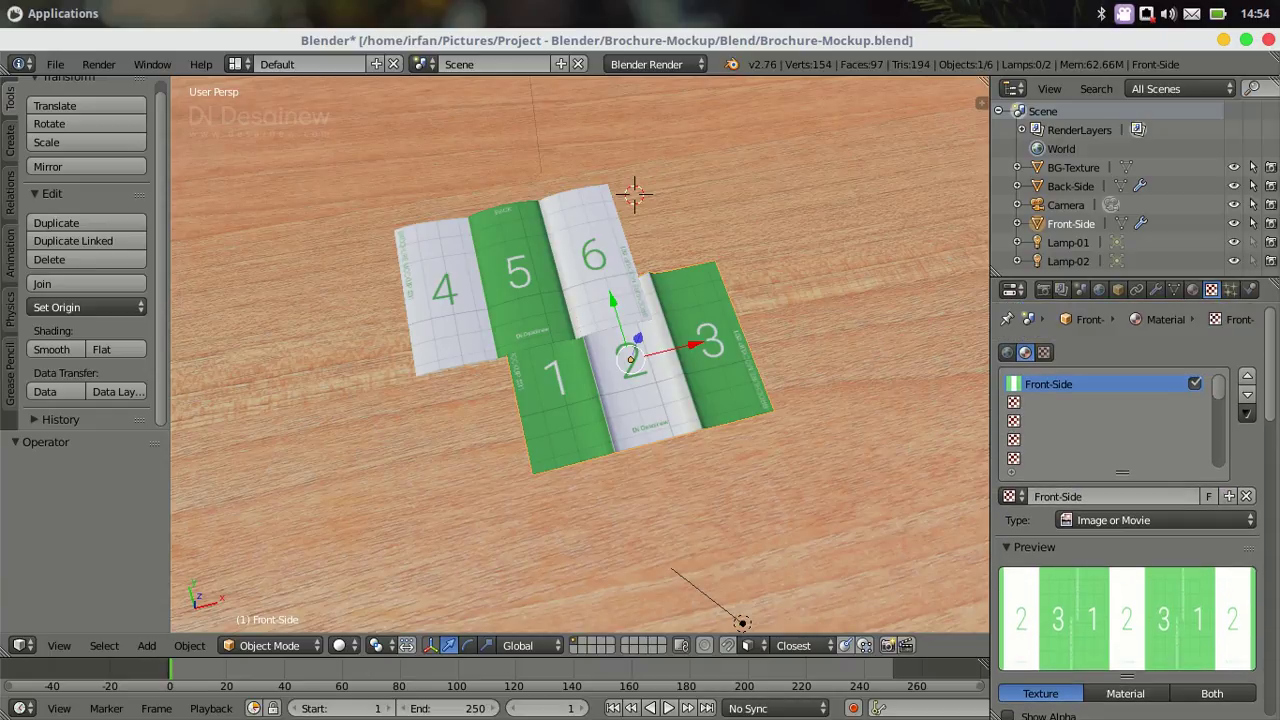
pyautogui.scroll(-1, 1100, 410)
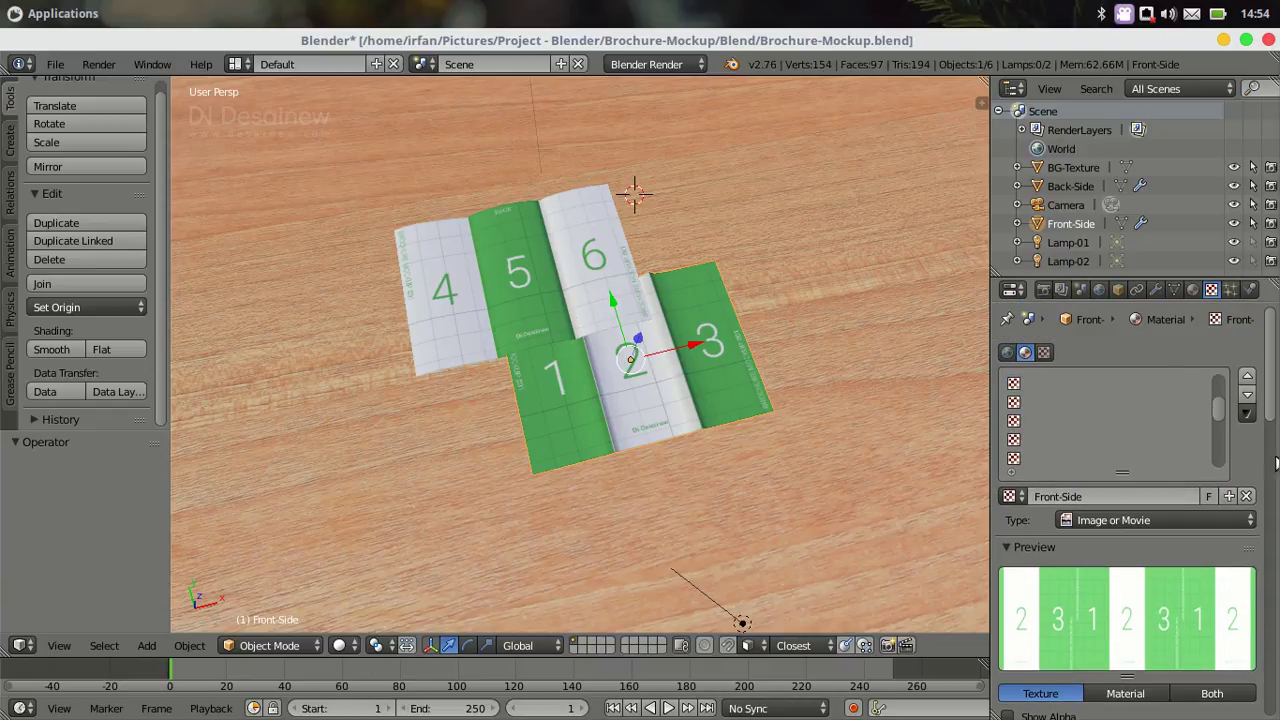
pyautogui.scroll(1, 1160, 394)
pyautogui.scroll(-6, 1071, 385)
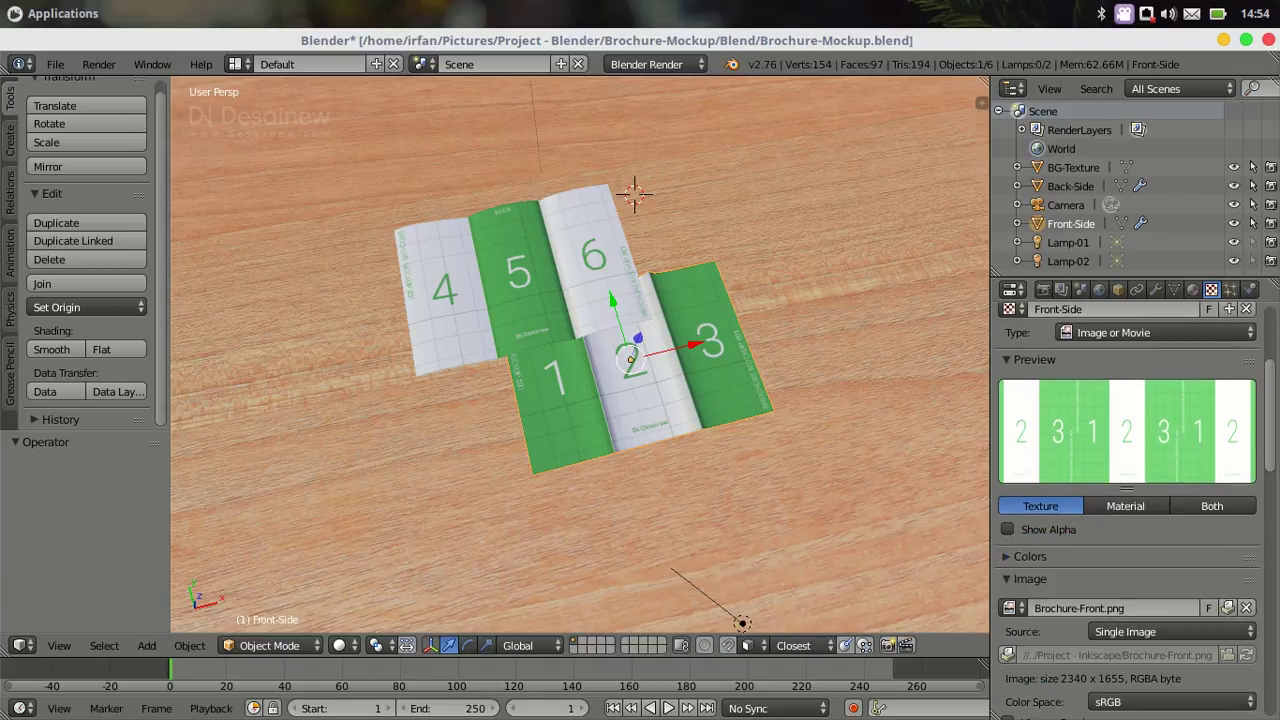
pyautogui.scroll(-2, 1071, 385)
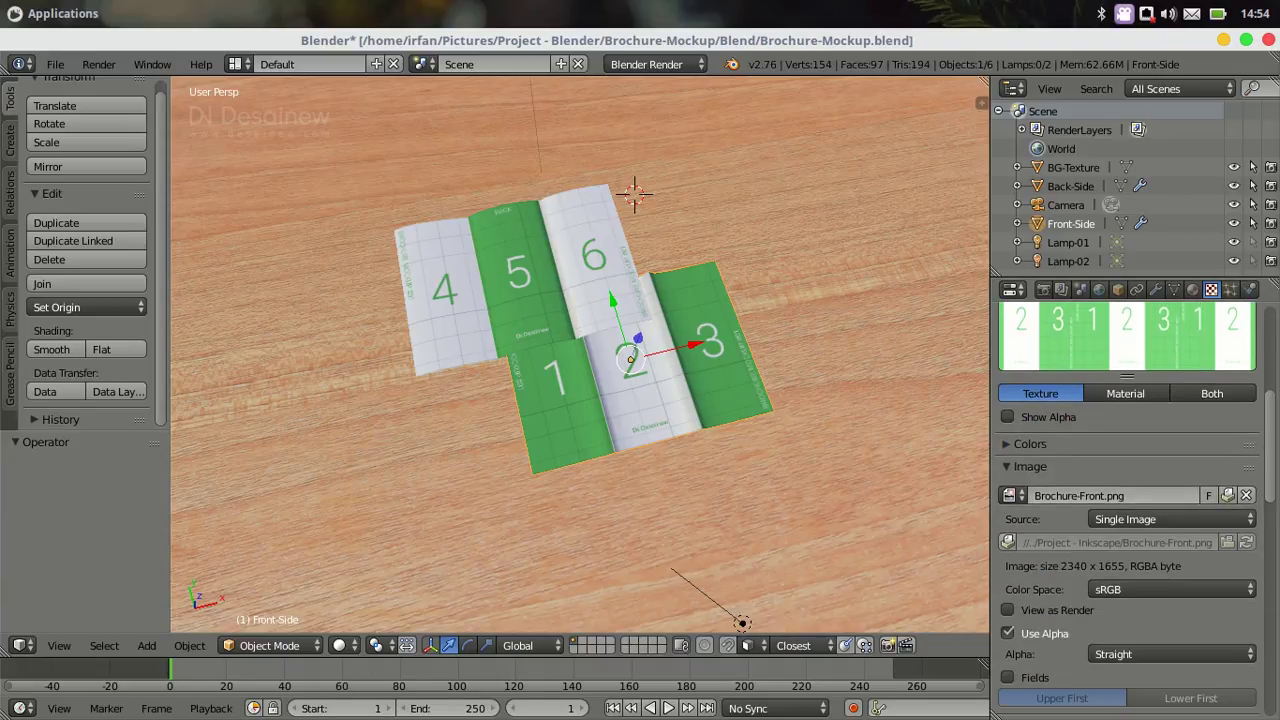
# Replace the front texture image with Brochure-Front.png from Pictures/Project - Inkscape/Brochure-Design
pyautogui.click(1247, 497)
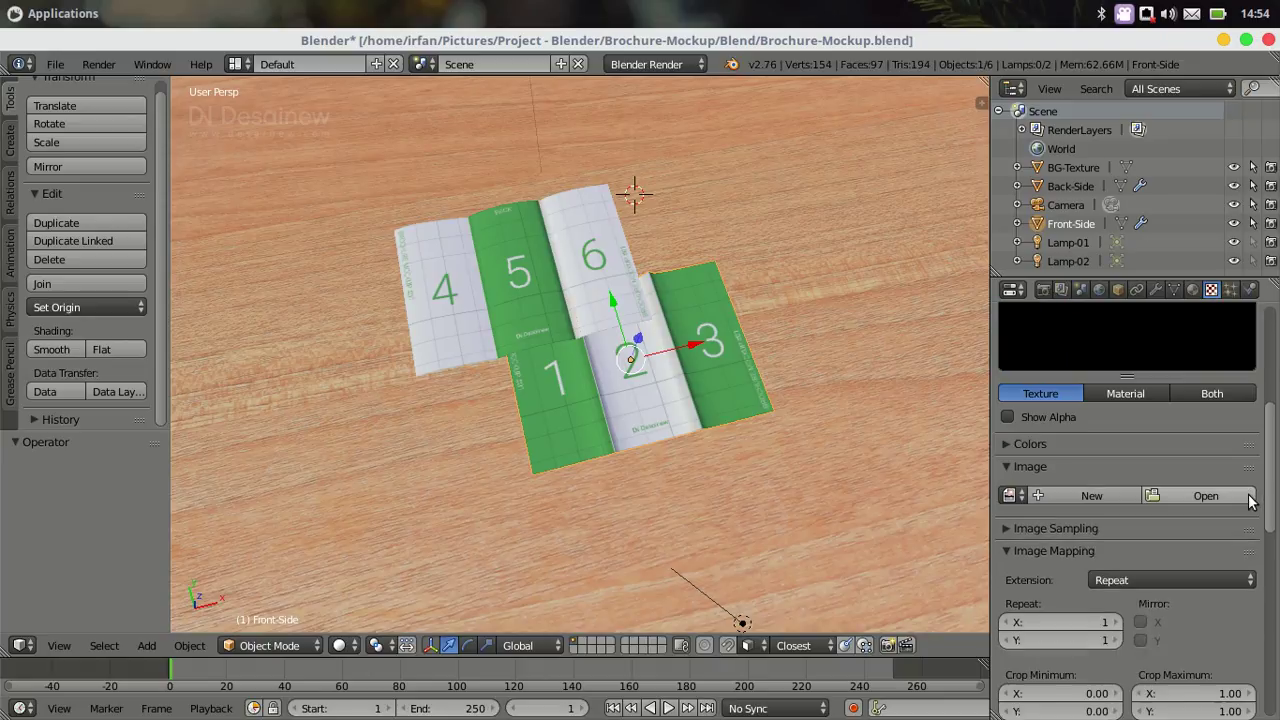
pyautogui.click(1182, 496)
pyautogui.click(90, 264)
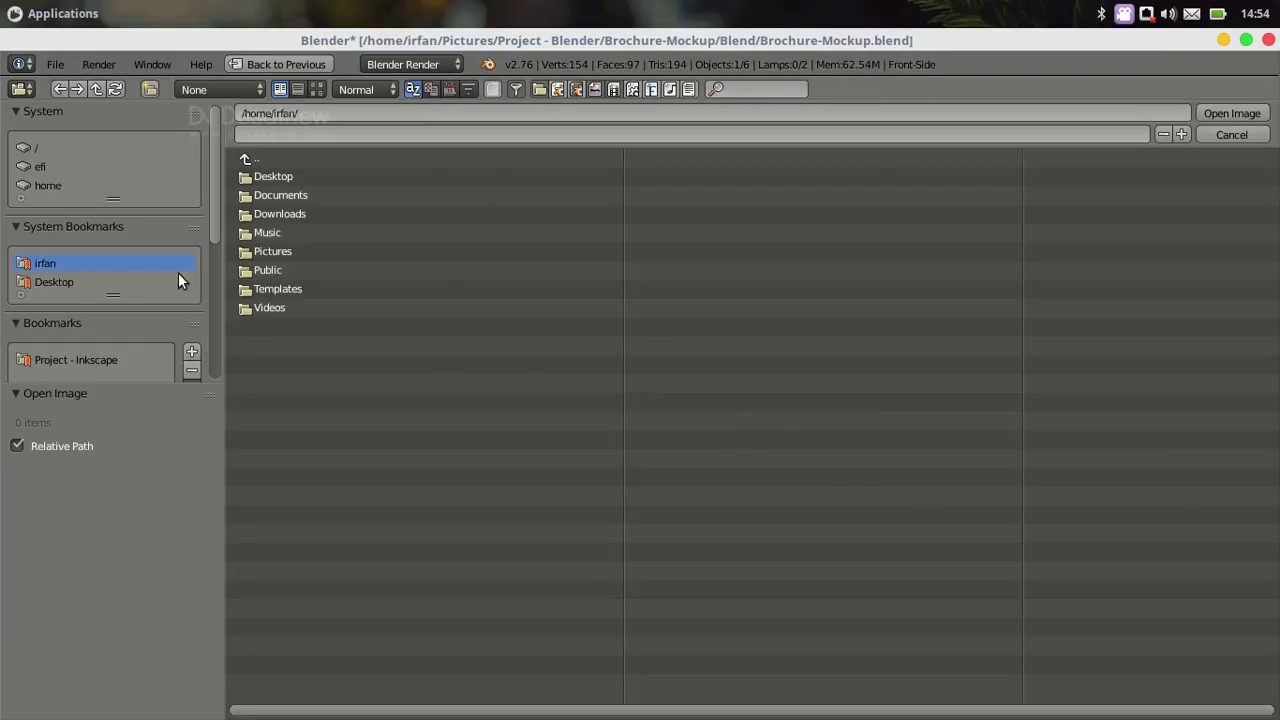
pyautogui.click(272, 251)
pyautogui.click(311, 289)
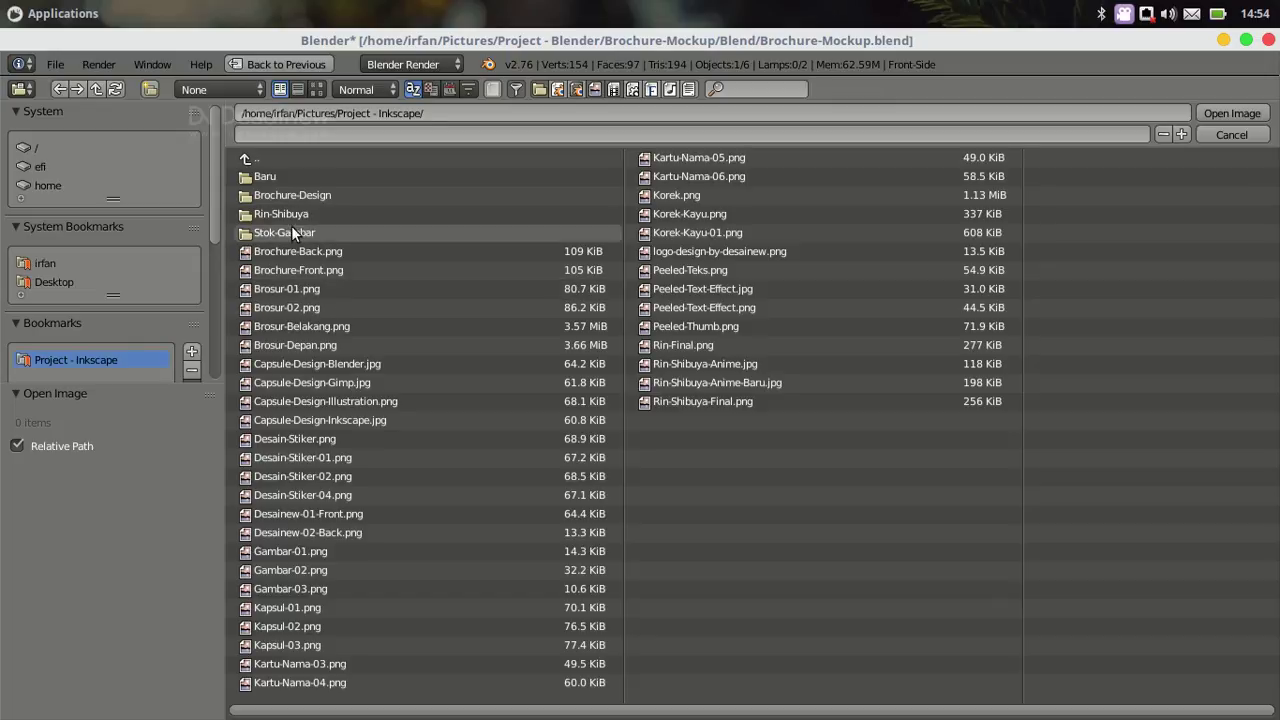
pyautogui.click(277, 192)
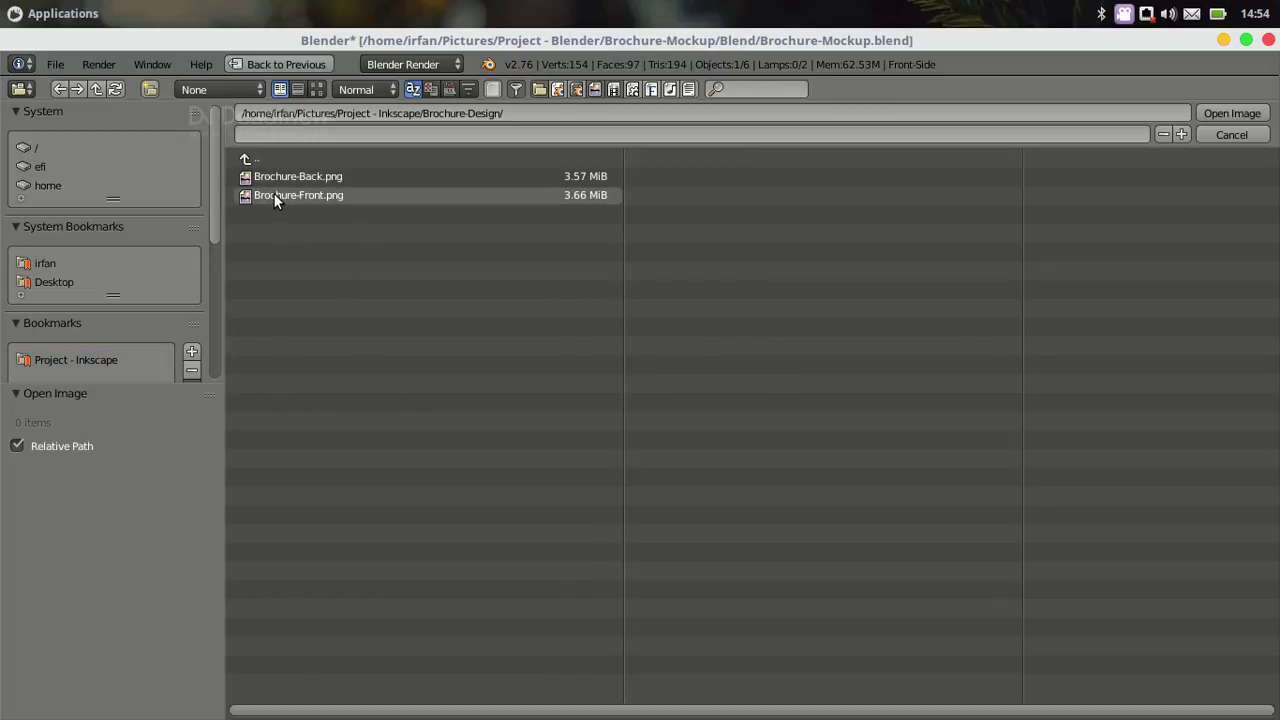
pyautogui.click(274, 193)
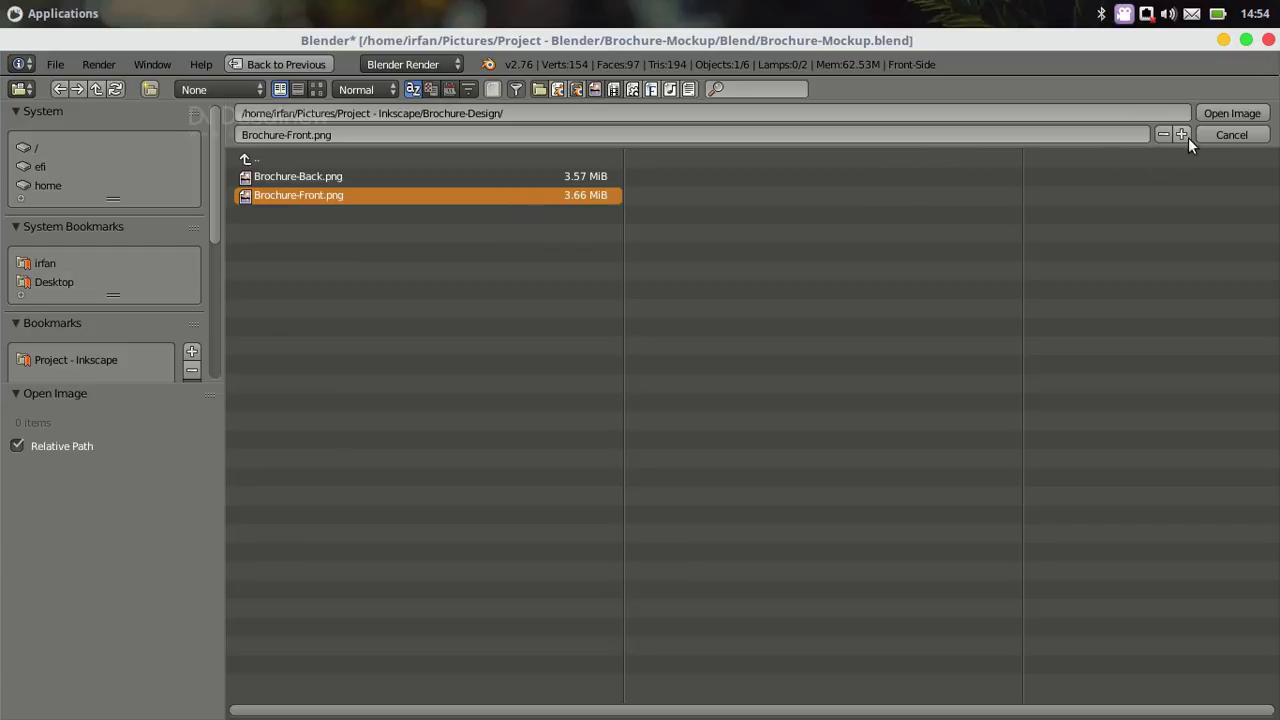
pyautogui.click(1228, 113)
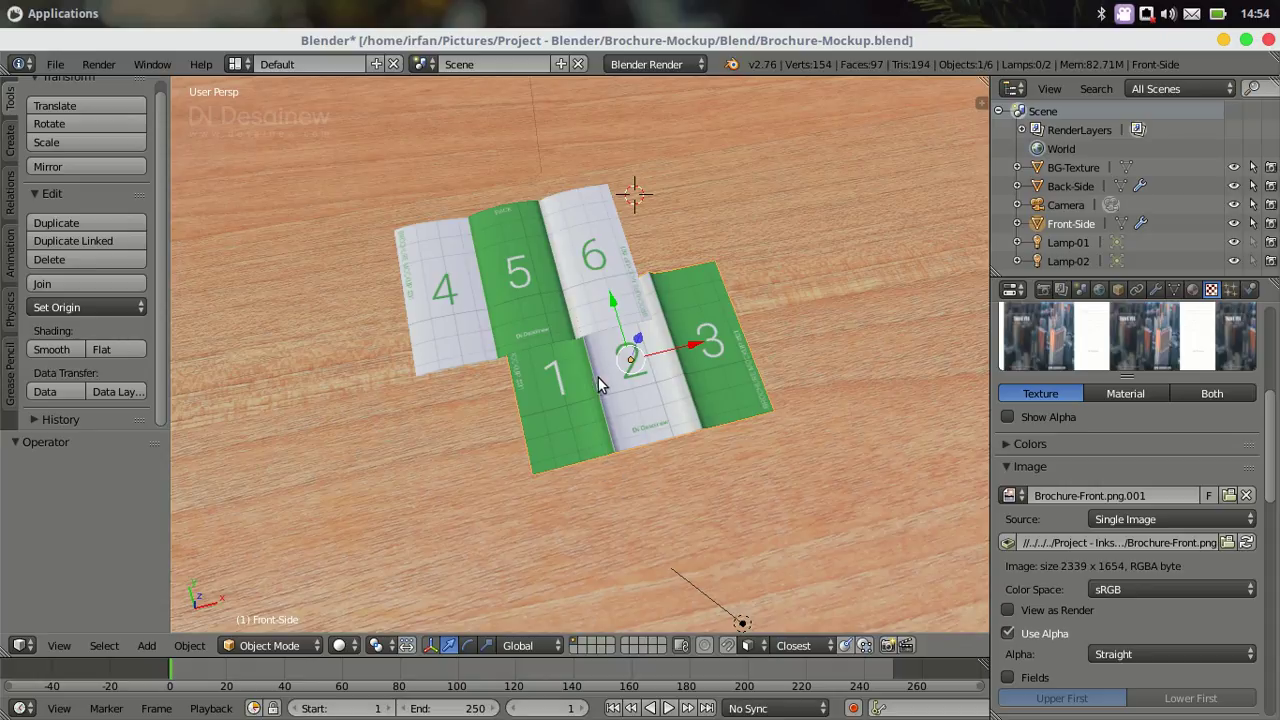
pyautogui.rightClick(560, 425)
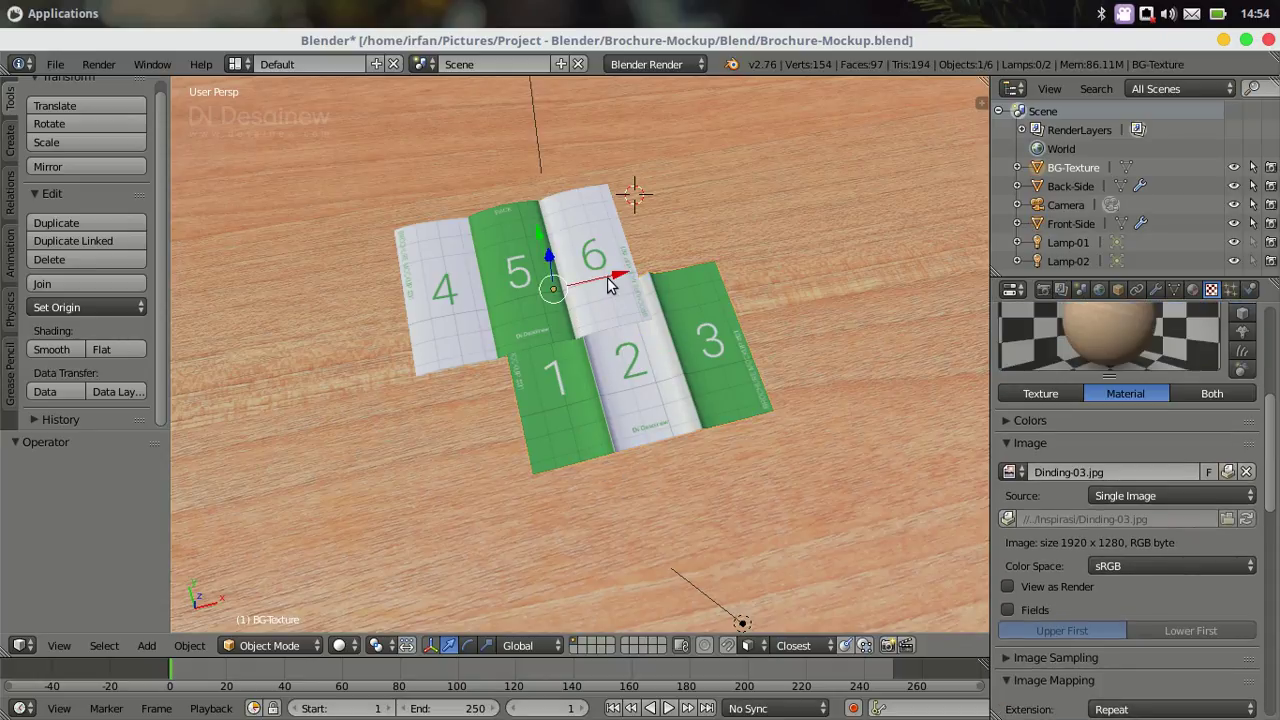
pyautogui.rightClick(612, 322)
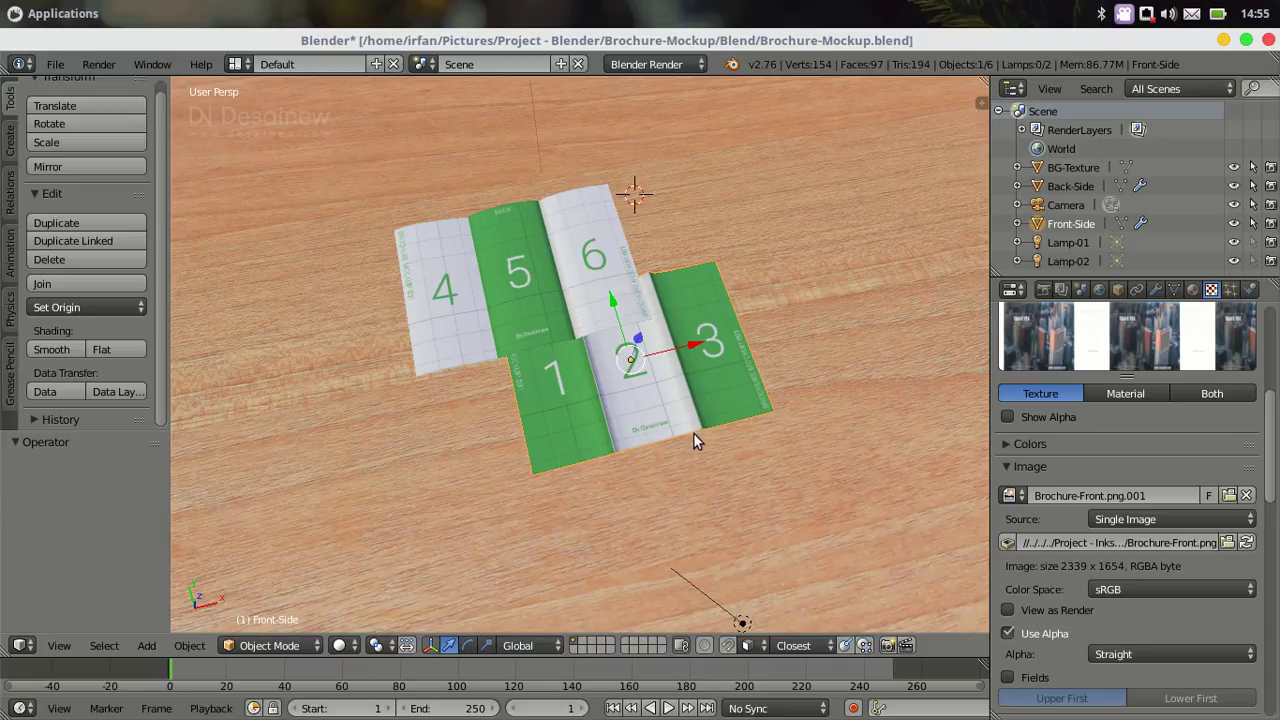
pyautogui.moveTo(679, 406)
pyautogui.mouseDown(button='middle')
pyautogui.moveTo(652, 398)
pyautogui.moveTo(671, 394)
pyautogui.moveTo(575, 322)
pyautogui.mouseUp(button='middle')
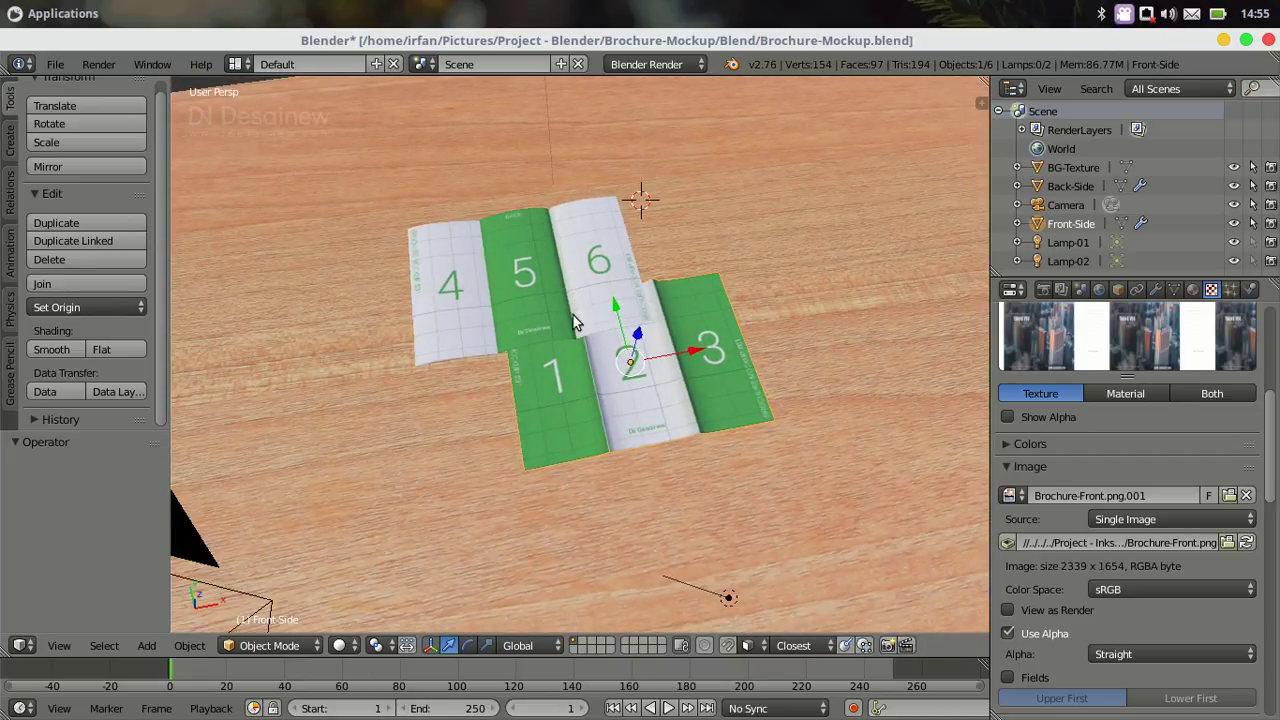
# Select the brochure's Back-Side object
pyautogui.rightClick(526, 245)
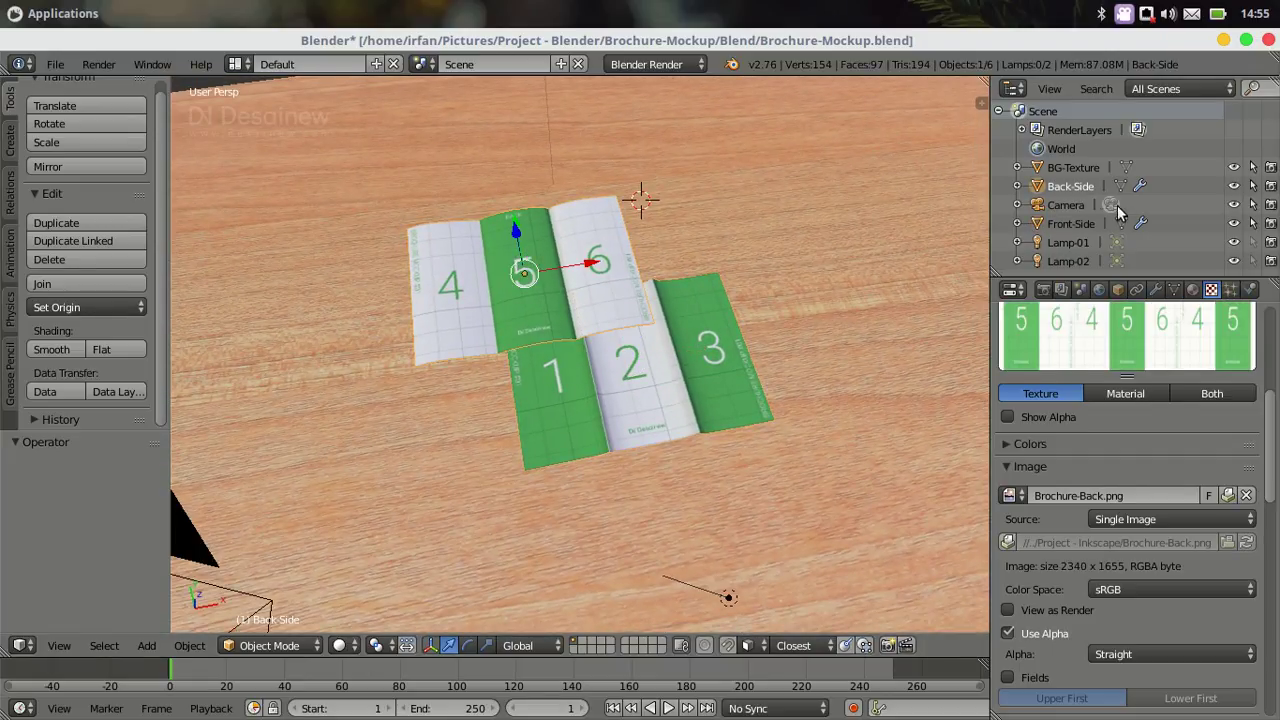
pyautogui.click(1066, 205)
pyautogui.click(1070, 187)
pyautogui.scroll(5, 1274, 503)
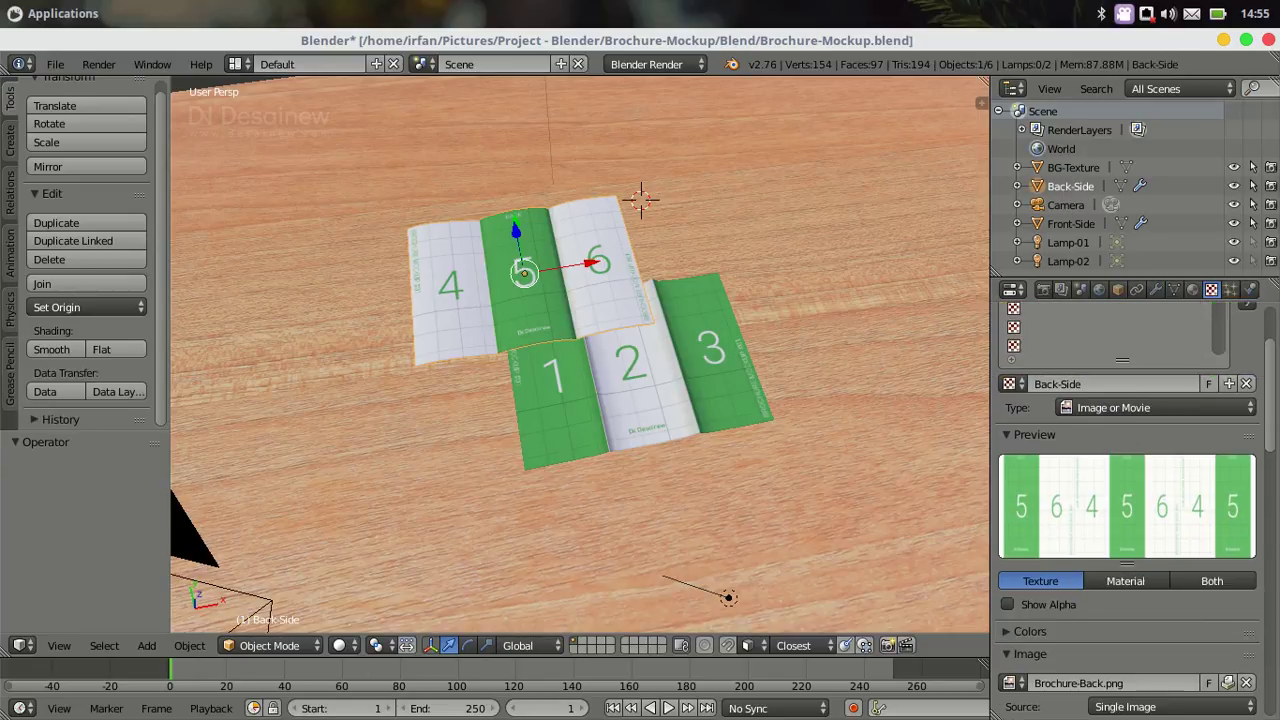
pyautogui.scroll(2, 1274, 503)
# In the Back-Side texture settings, unlink Brochure-Back.png and start choosing a new image
pyautogui.click(1192, 289)
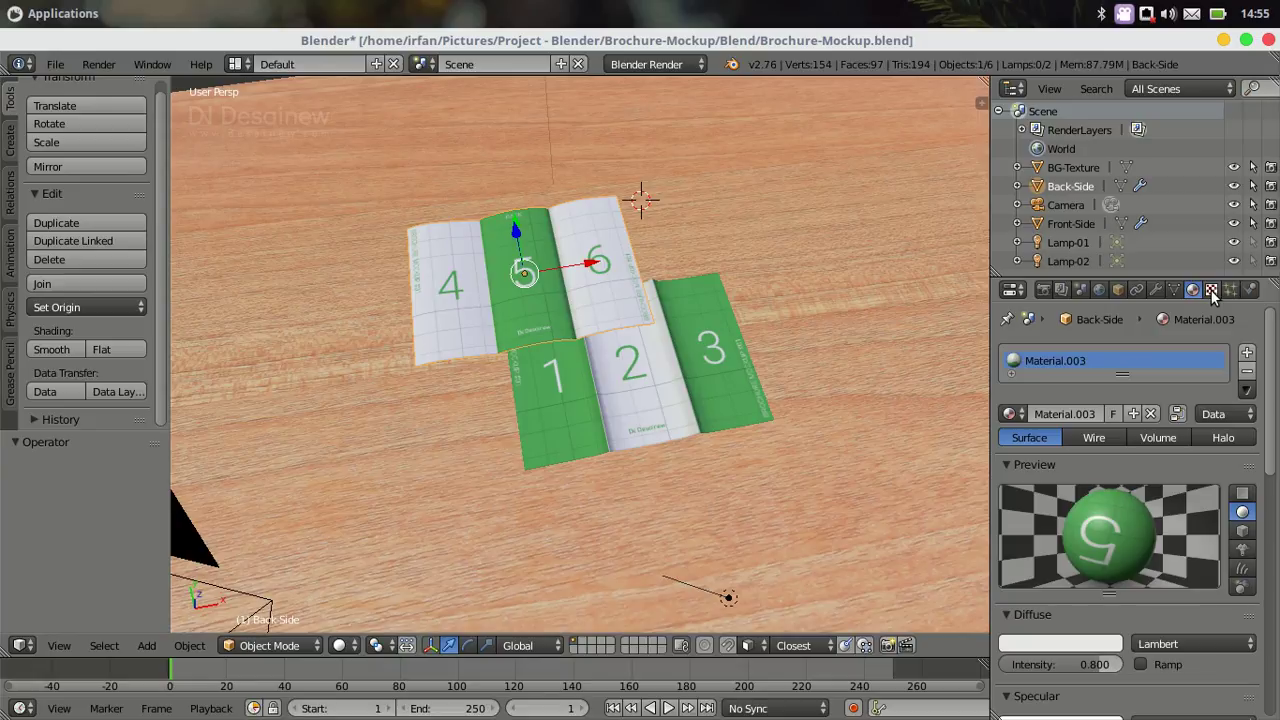
pyautogui.click(1211, 290)
pyautogui.scroll(-3, 1130, 500)
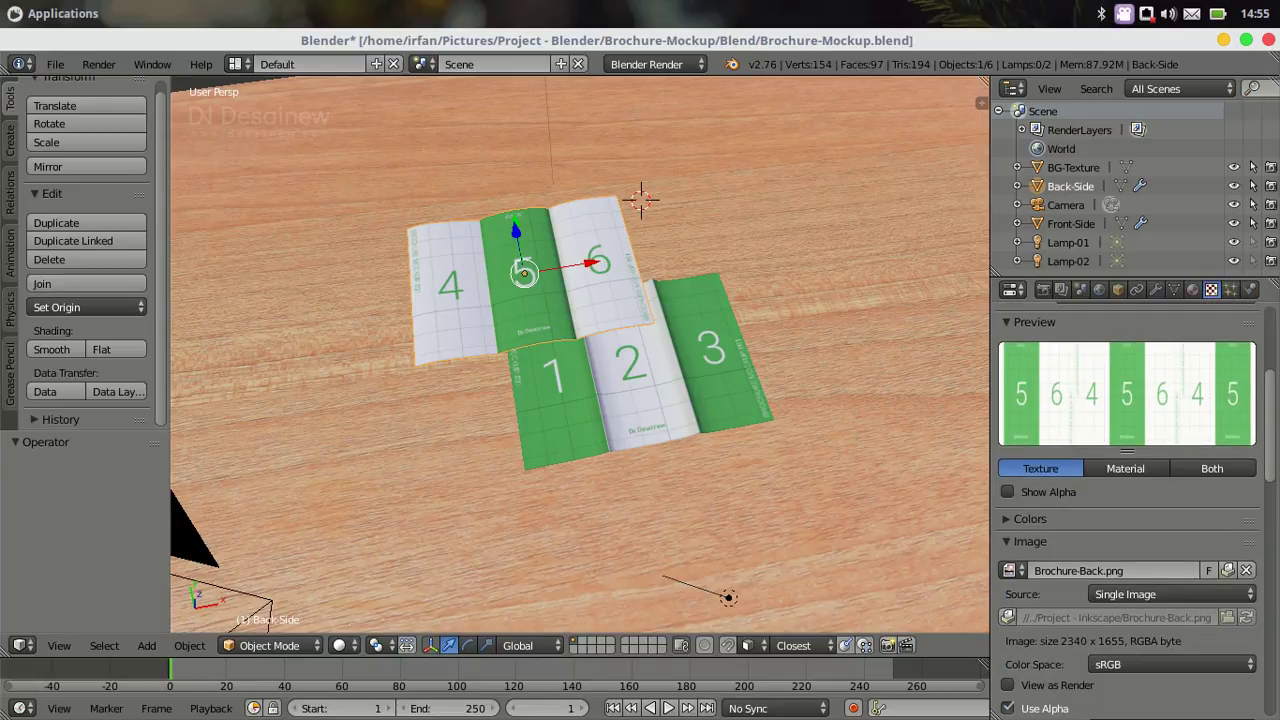
pyautogui.scroll(-2, 1130, 500)
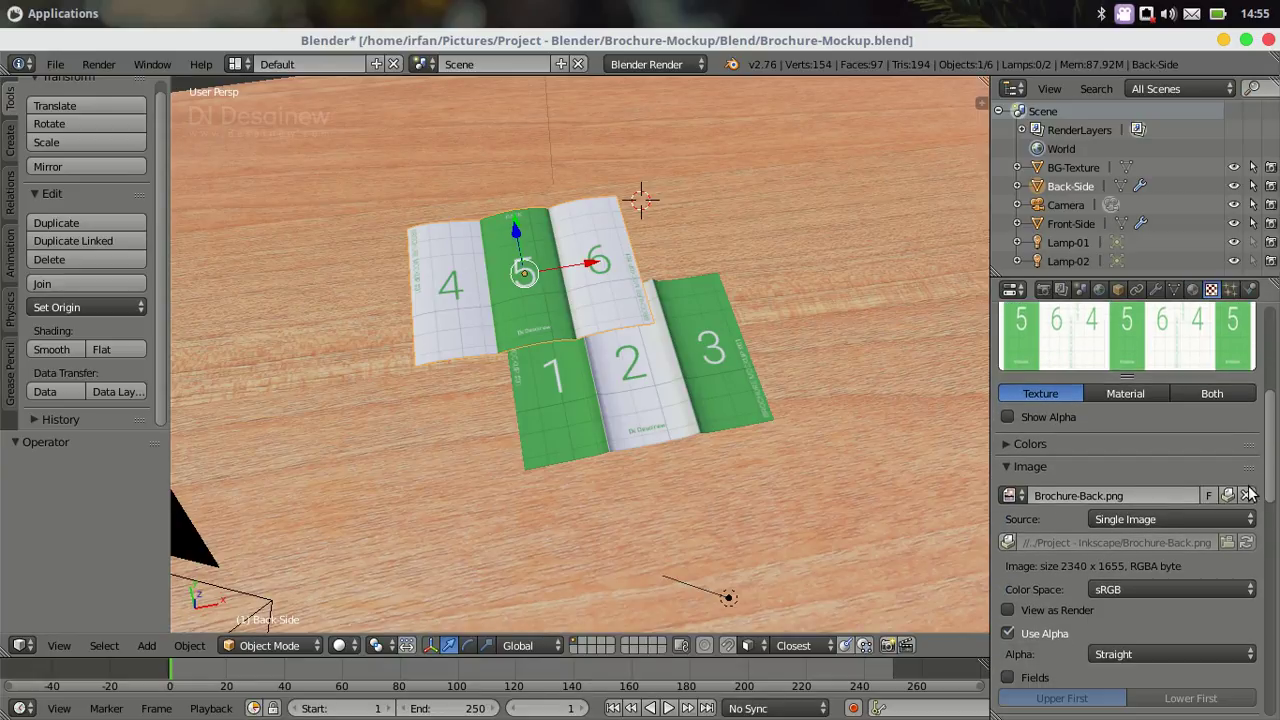
pyautogui.click(1246, 495)
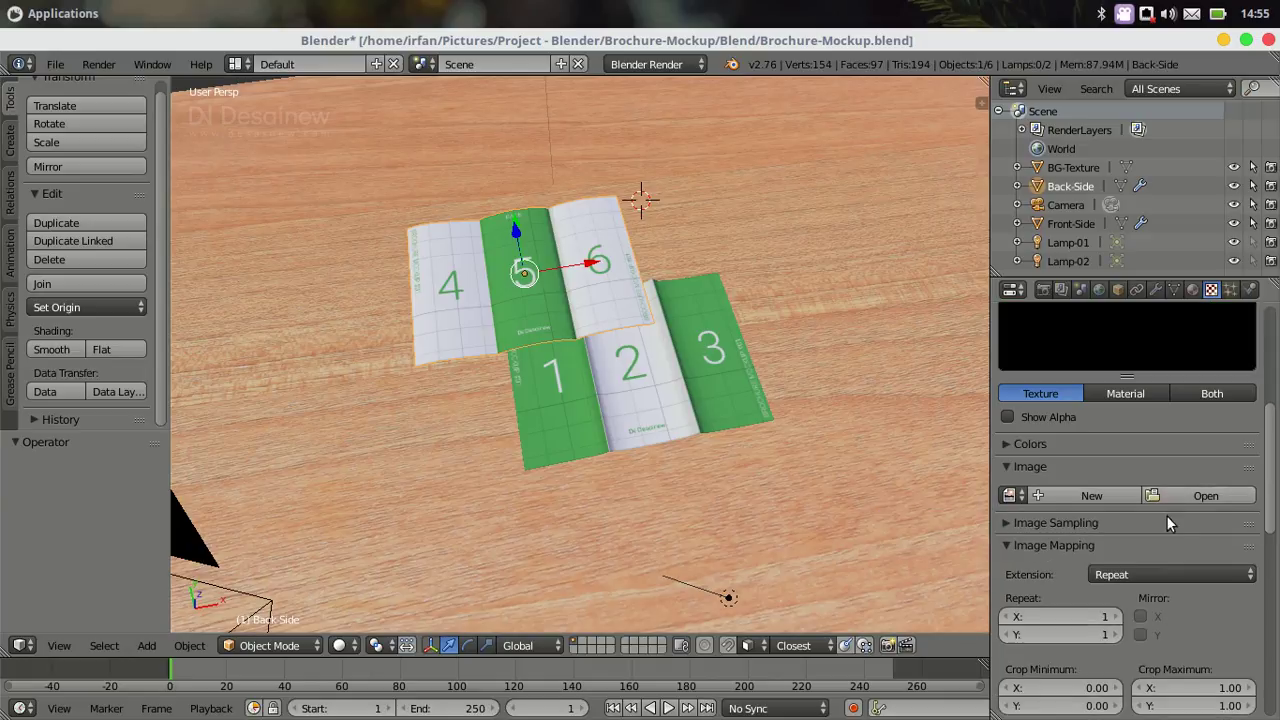
pyautogui.click(1195, 500)
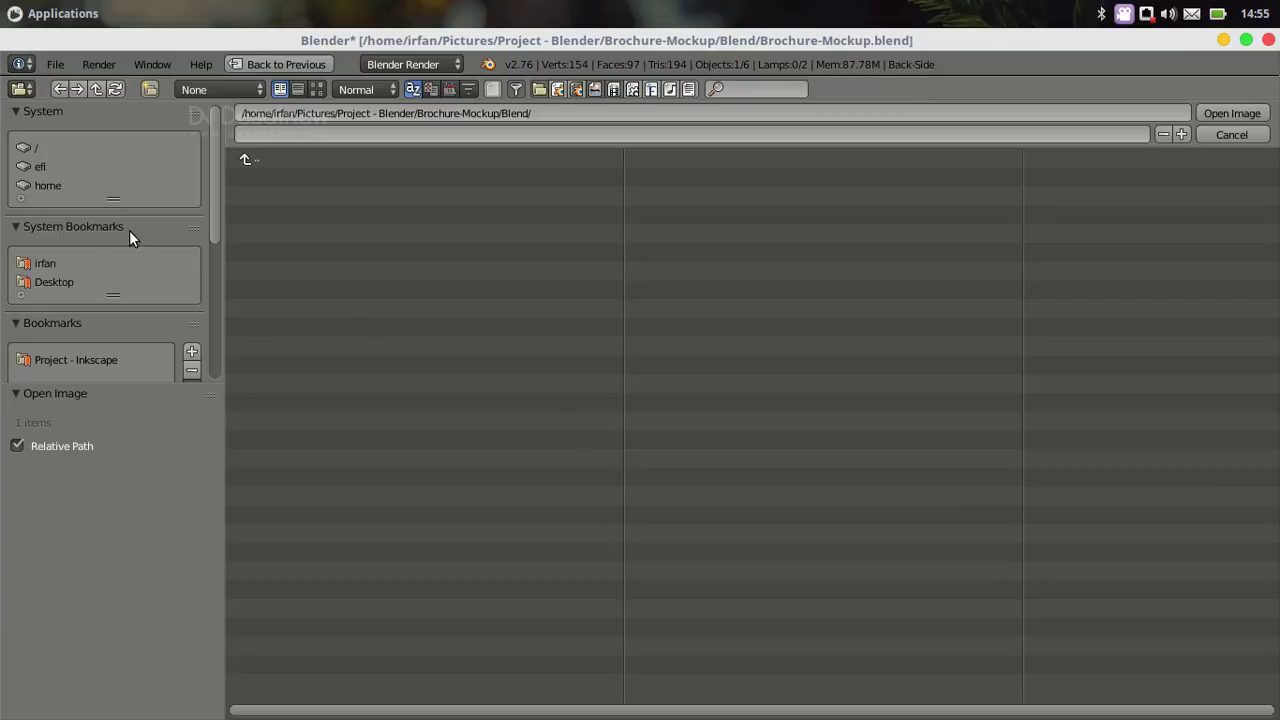
# Load Brochure-Back.png from Pictures/Project - Inkscape/Brochure-Design into the back texture
pyautogui.click(80, 262)
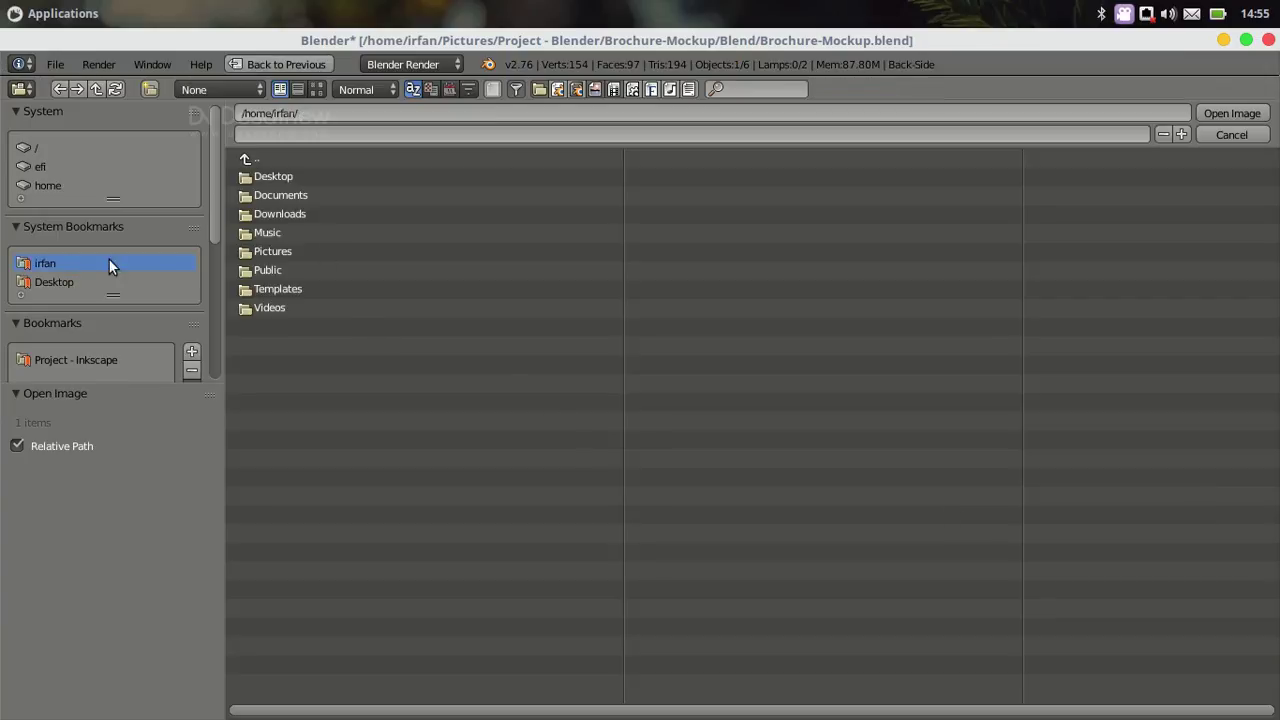
pyautogui.click(278, 252)
pyautogui.click(305, 286)
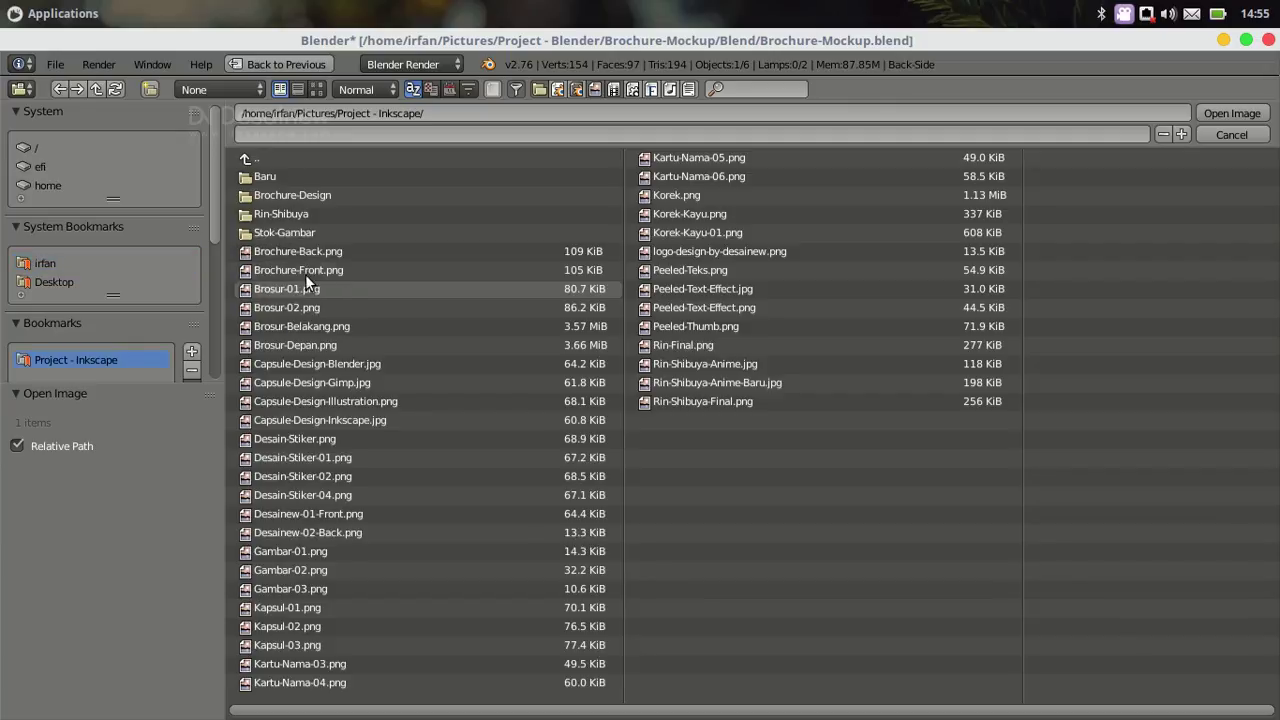
pyautogui.click(283, 195)
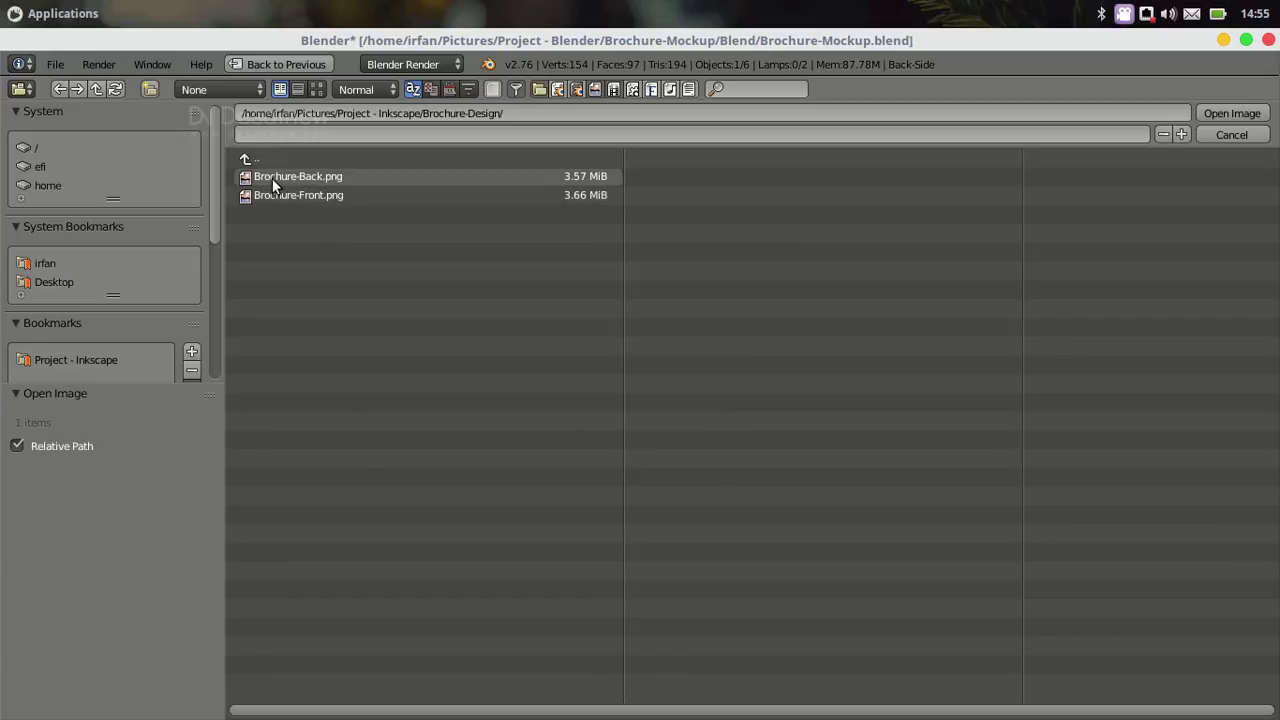
pyautogui.click(273, 181)
pyautogui.click(1219, 115)
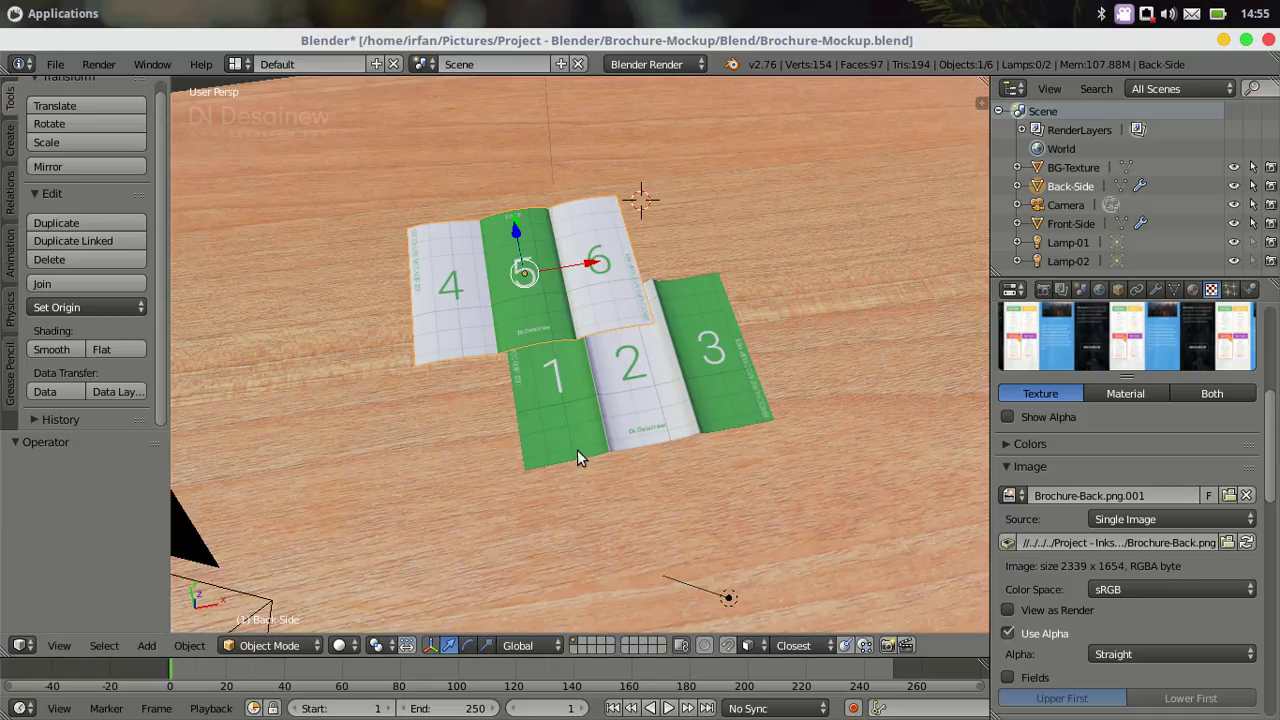
# Render an image of the brochure mockup with both designs, then return to the 3D view
pyautogui.click(100, 66)
pyautogui.click(108, 90)
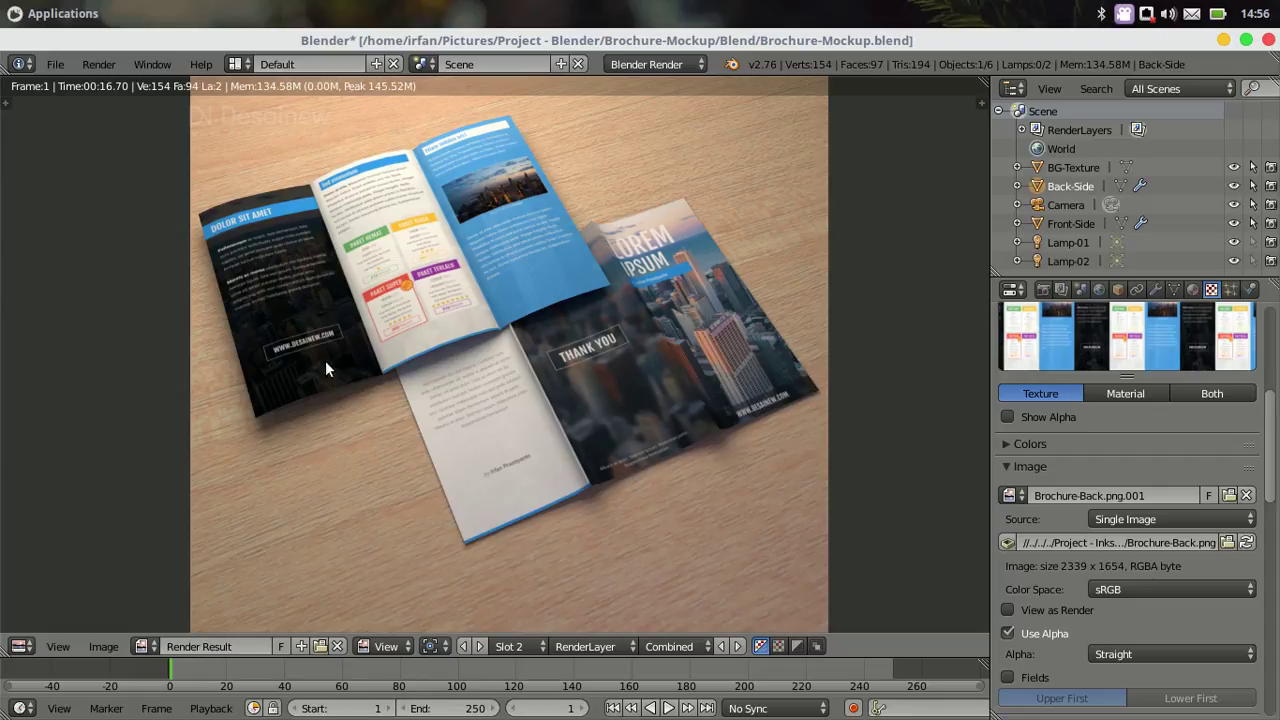
pyautogui.press('Escape')
# Select the wood table (BG-Texture) object
pyautogui.scroll(-5, 620, 450)
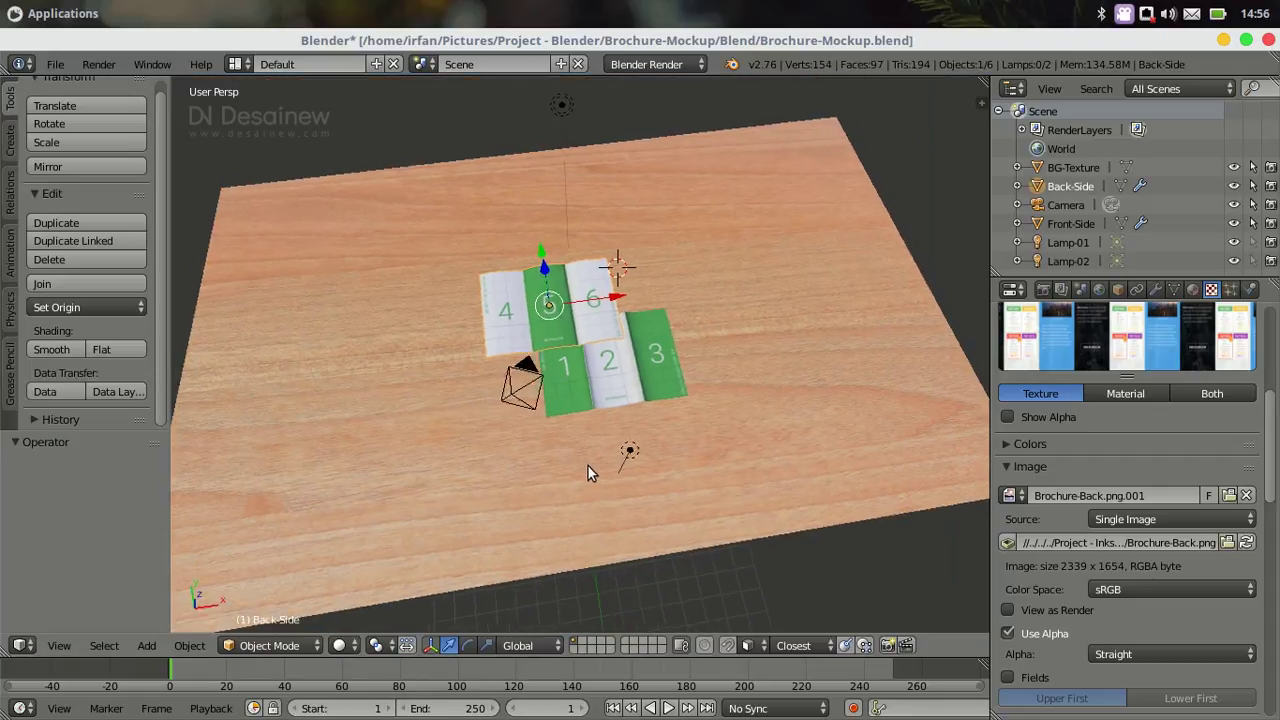
pyautogui.scroll(3, 650, 420)
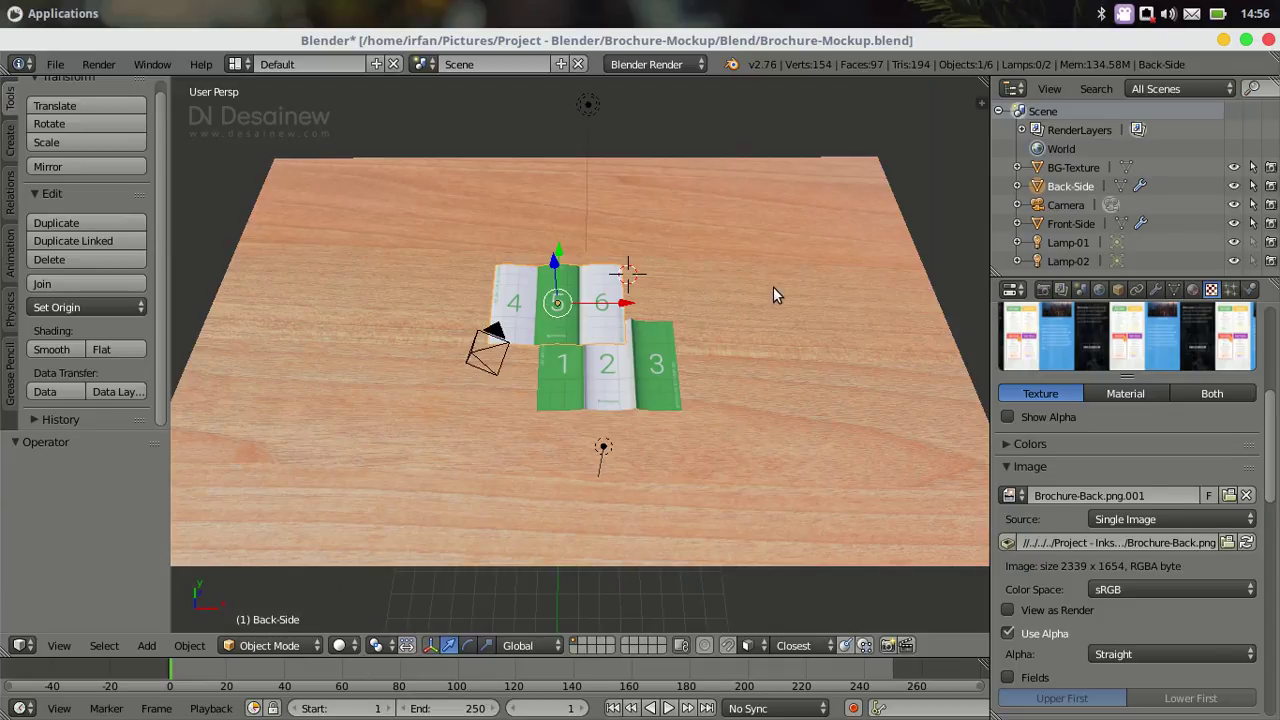
pyautogui.rightClick(800, 258)
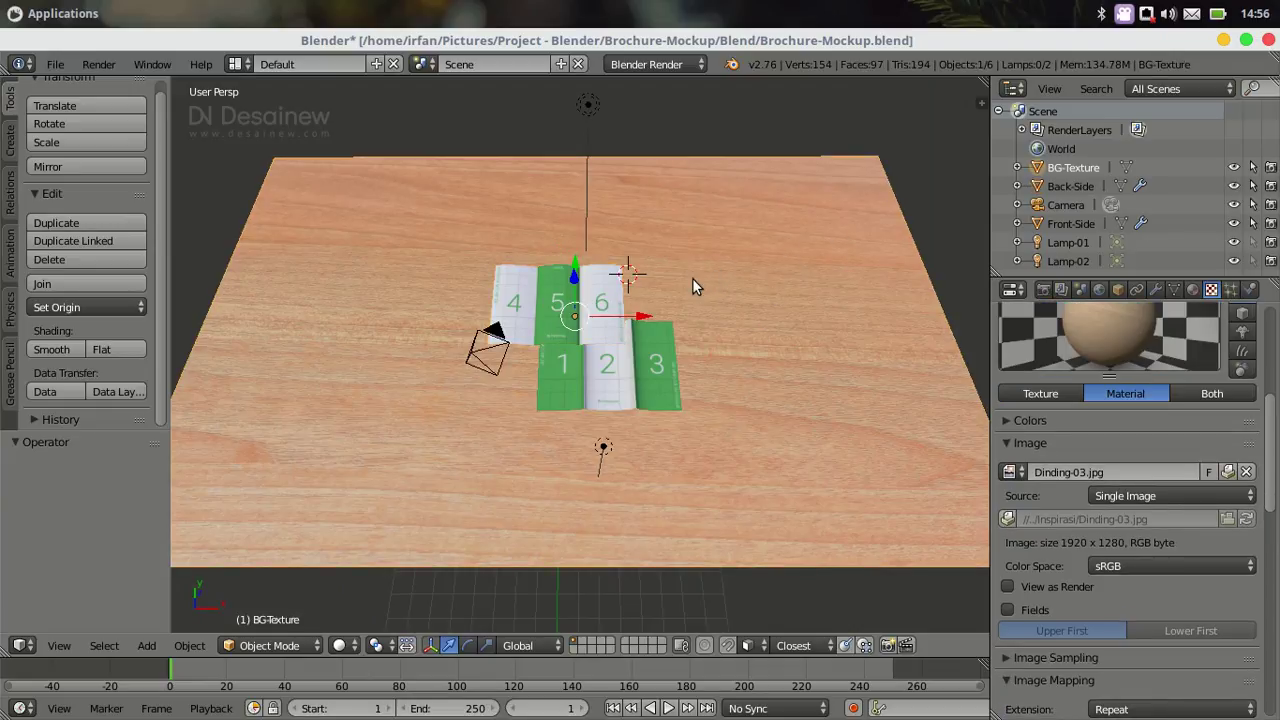
pyautogui.click(1062, 188)
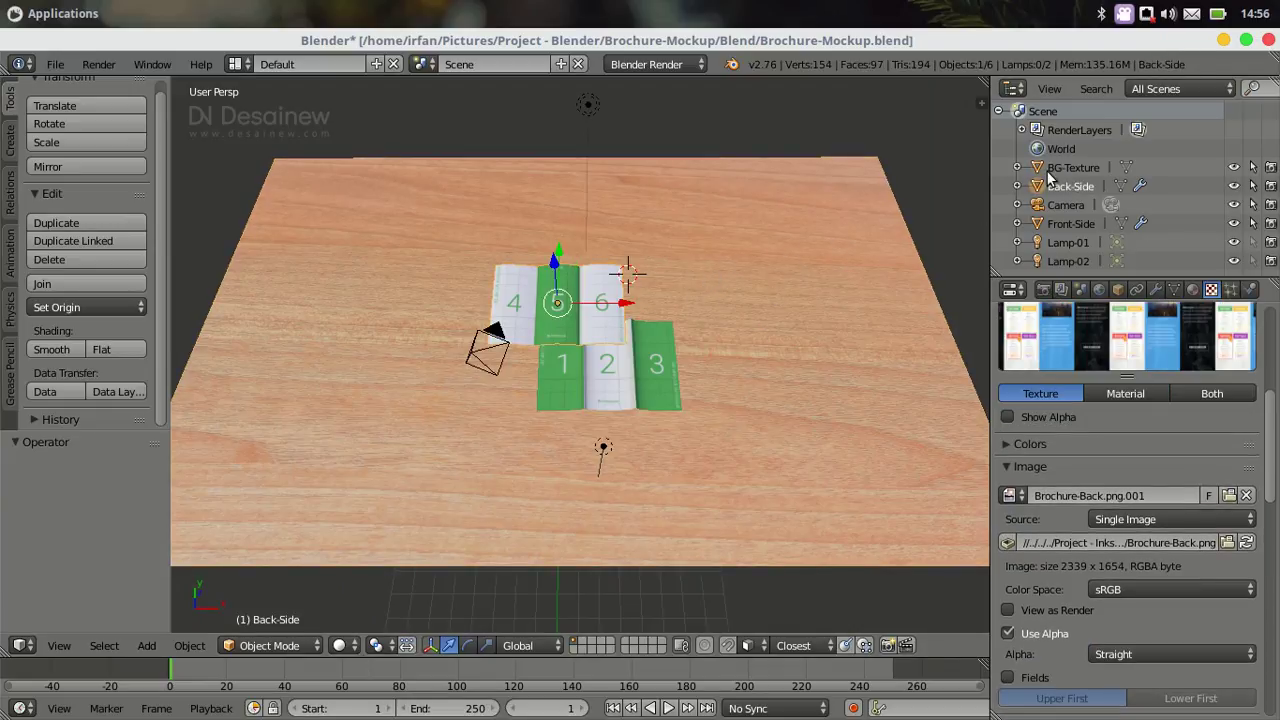
pyautogui.click(1057, 171)
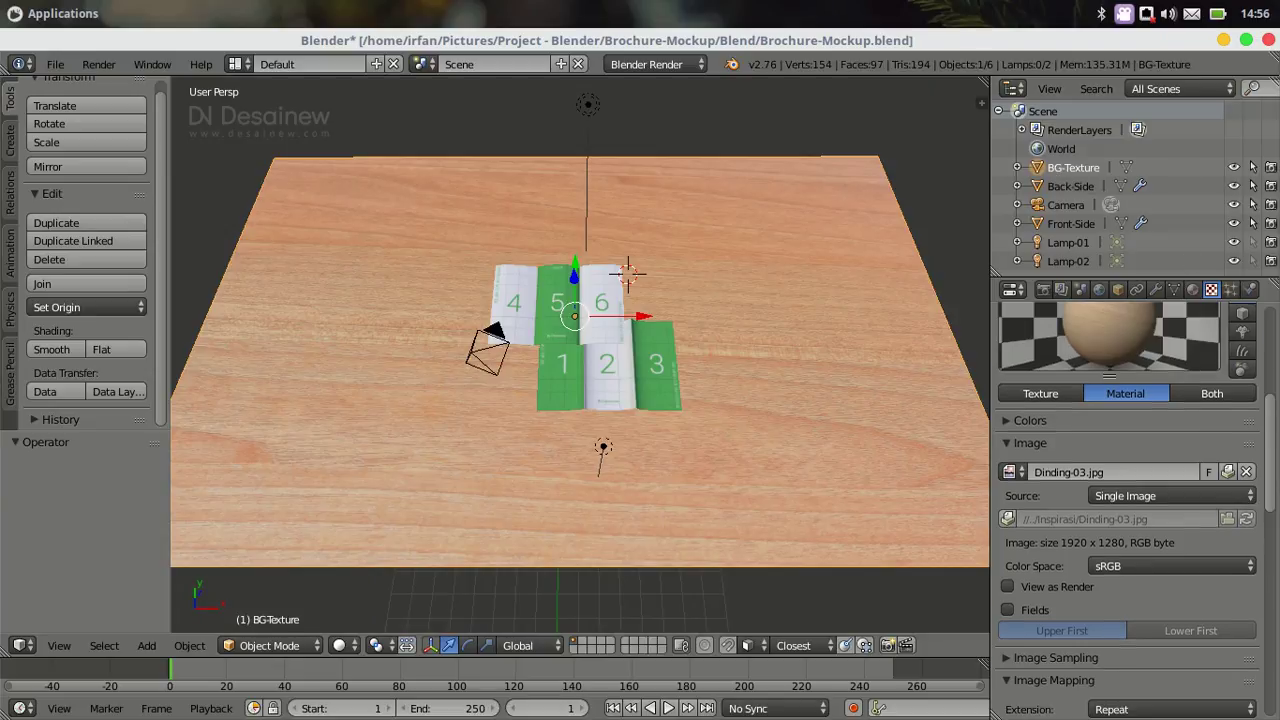
# Uncheck the Wood-Texture slot on the table's material so it turns plain white
pyautogui.scroll(3, 1200, 440)
pyautogui.scroll(3, 1230, 445)
pyautogui.scroll(3, 1257, 445)
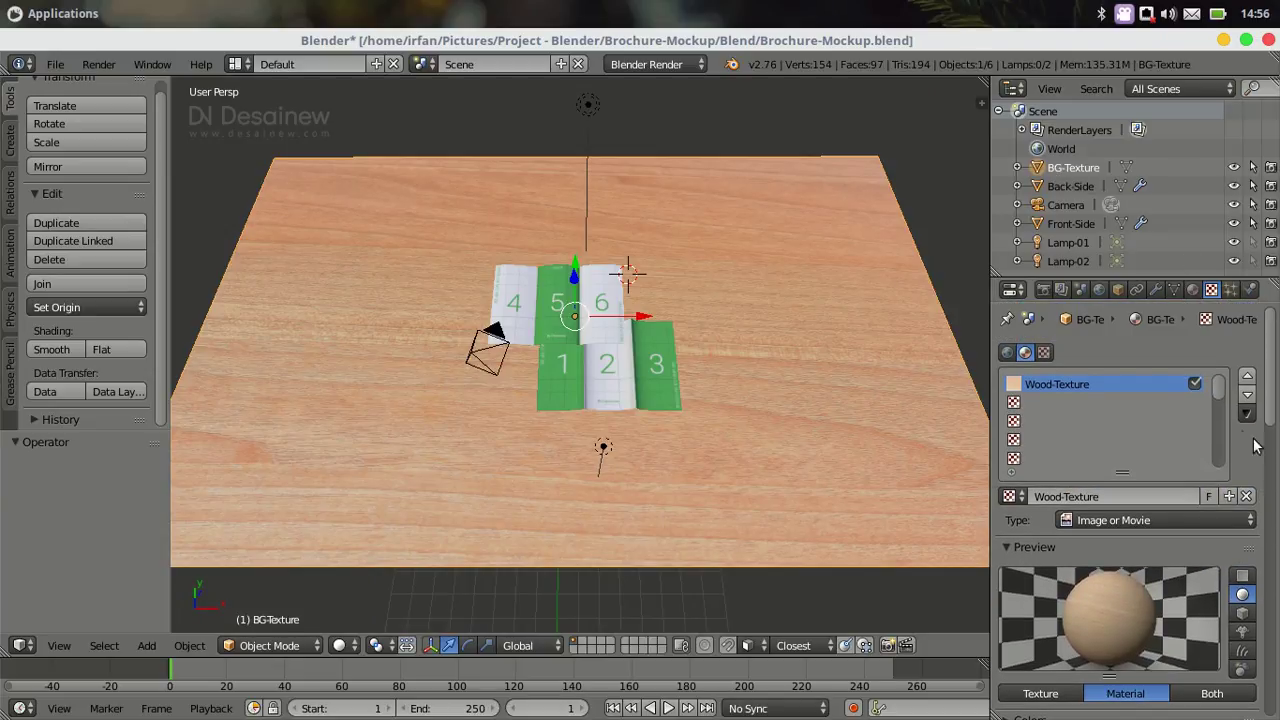
pyautogui.click(1196, 386)
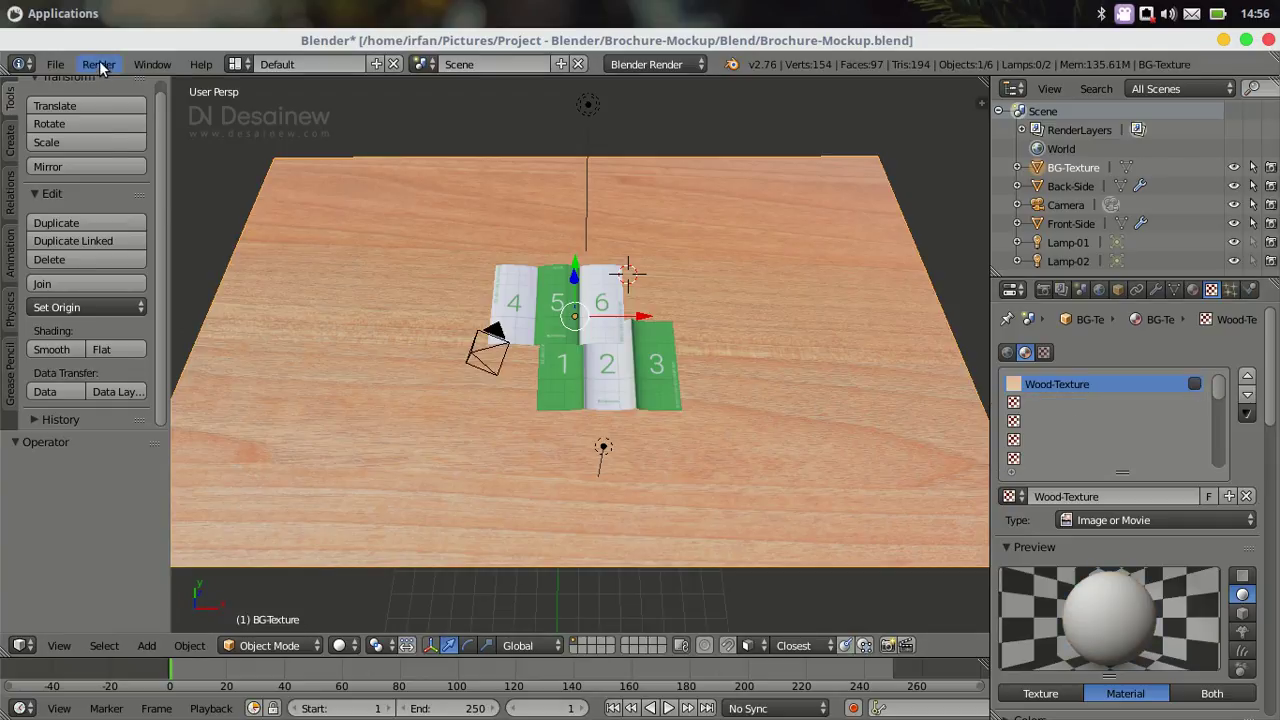
pyautogui.click(100, 66)
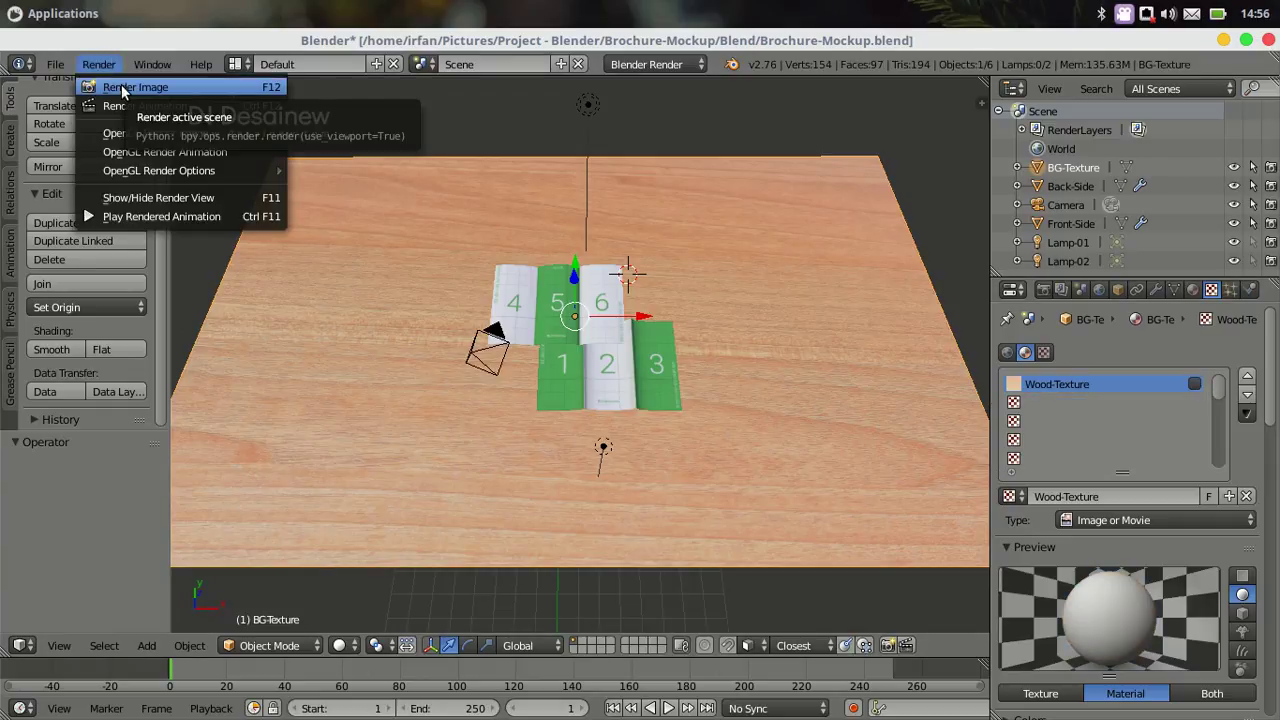
# Render the brochure on the plain white table, then minimize the Blender window
pyautogui.click(123, 88)
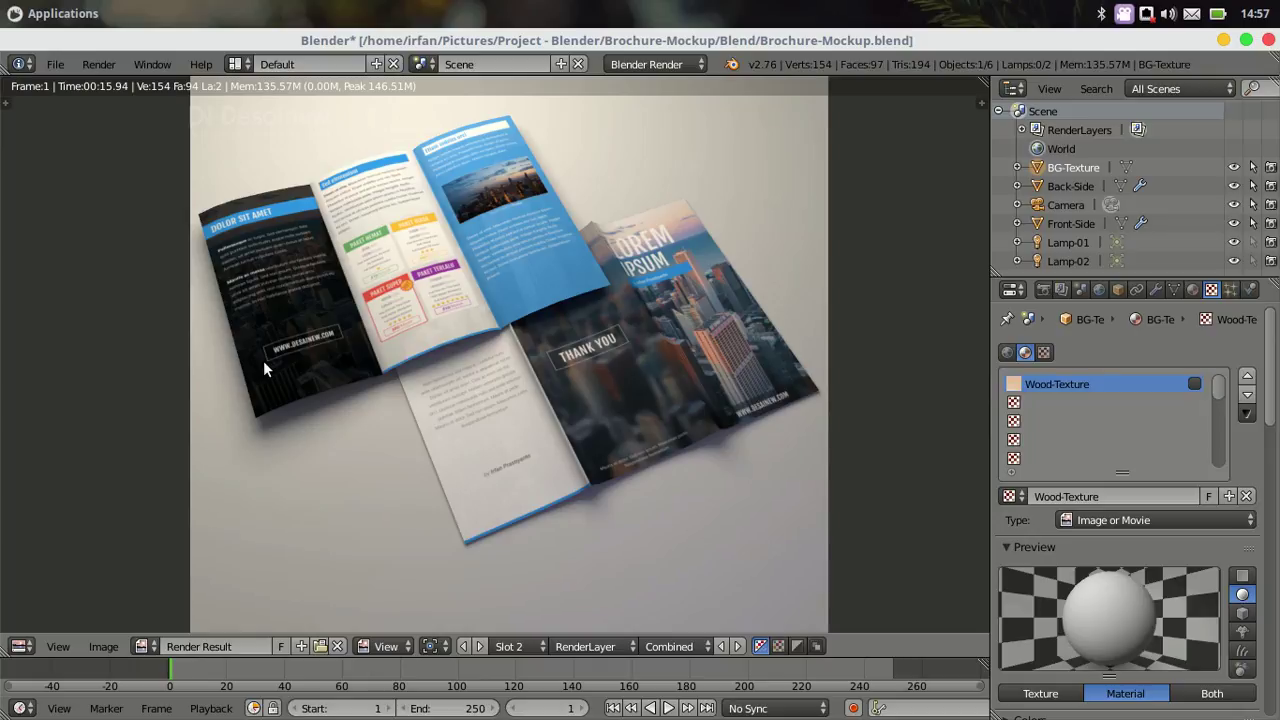
pyautogui.click(1224, 44)
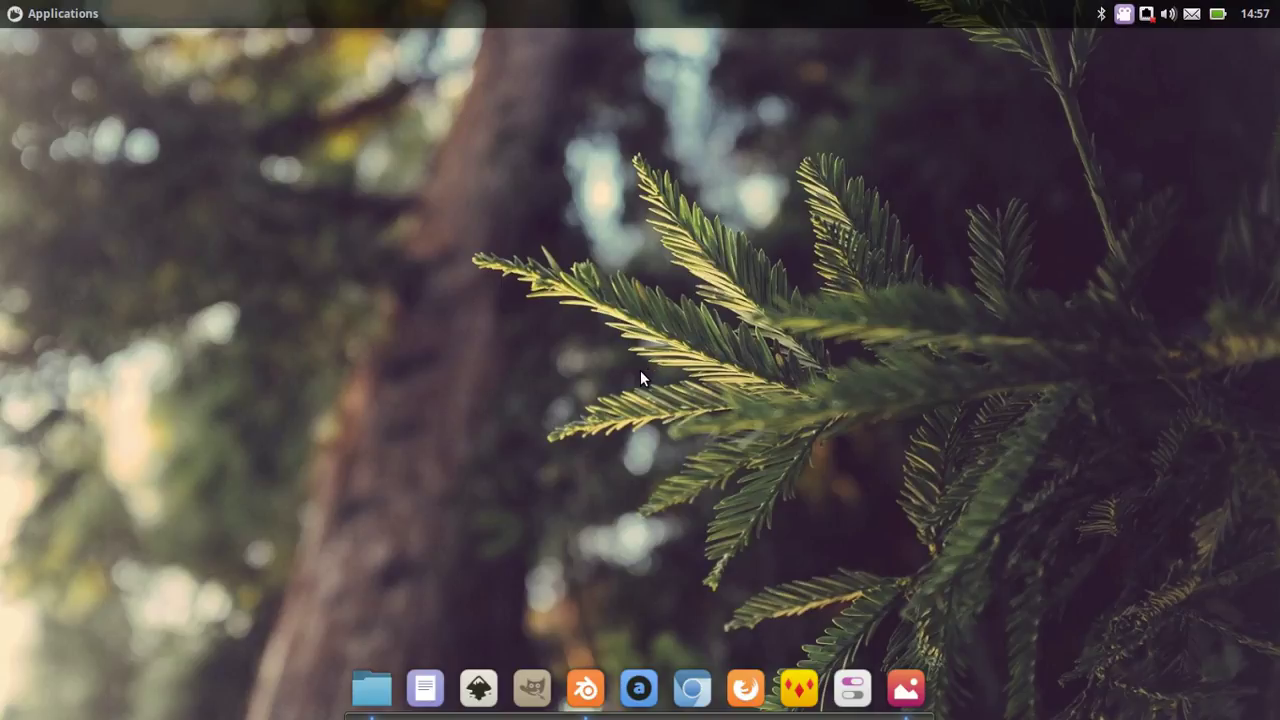